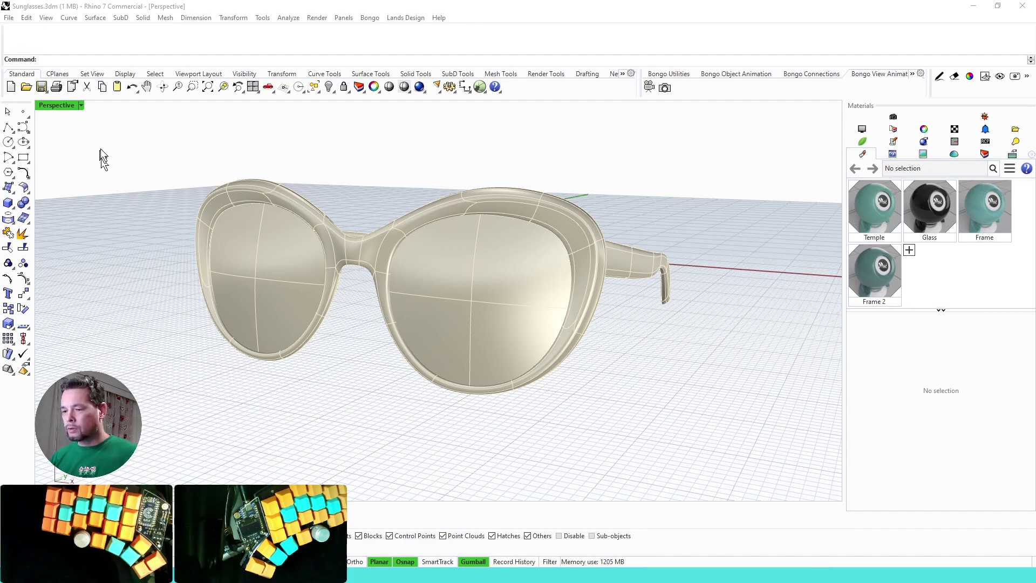
- Switch the Perspective viewport to Raytraced display mode
click(80, 106)
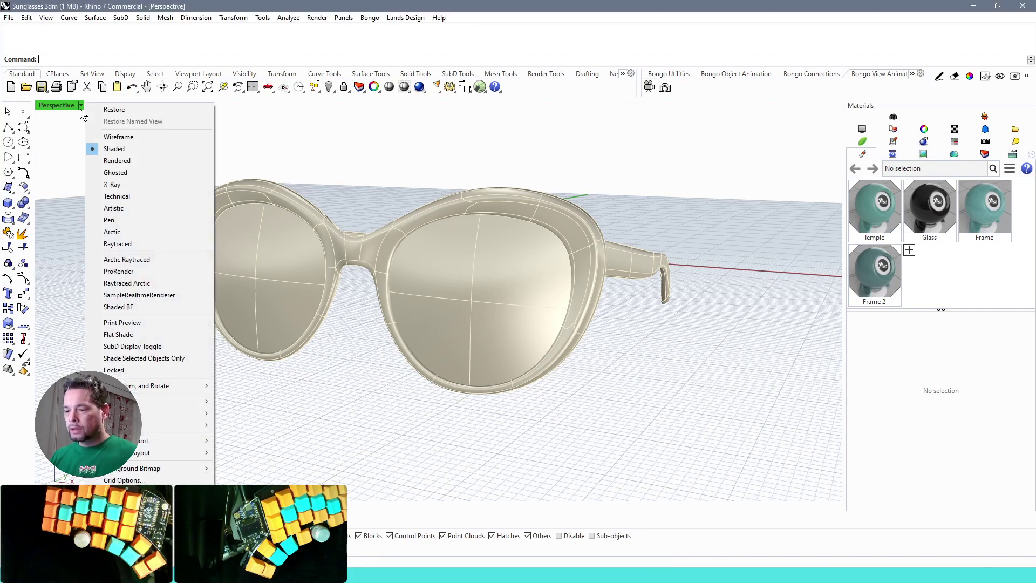
click(163, 243)
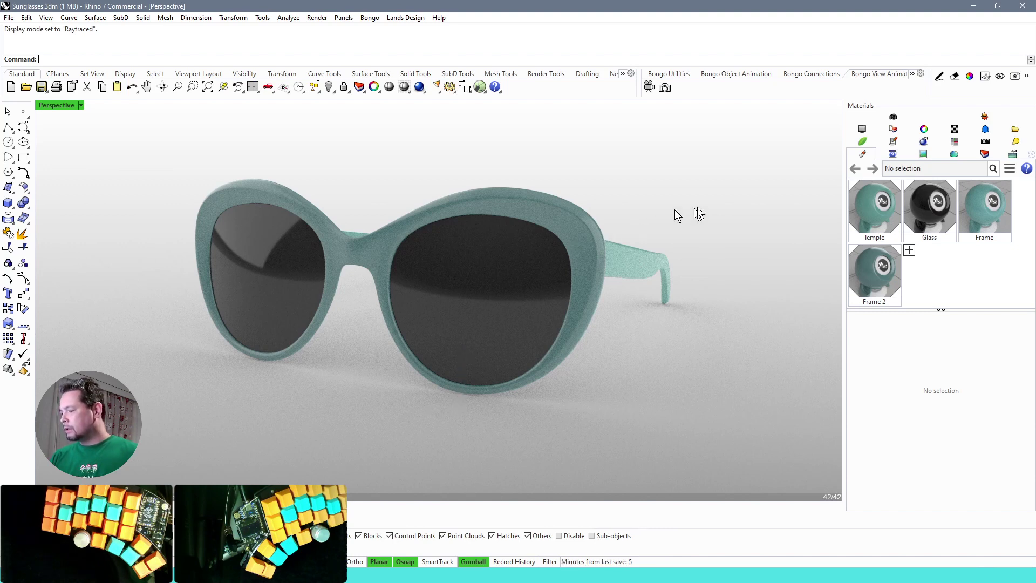
- Open the Glass material and inspect its IOR 1.52 and 0.20 gradient-textured opacity settings
click(938, 215)
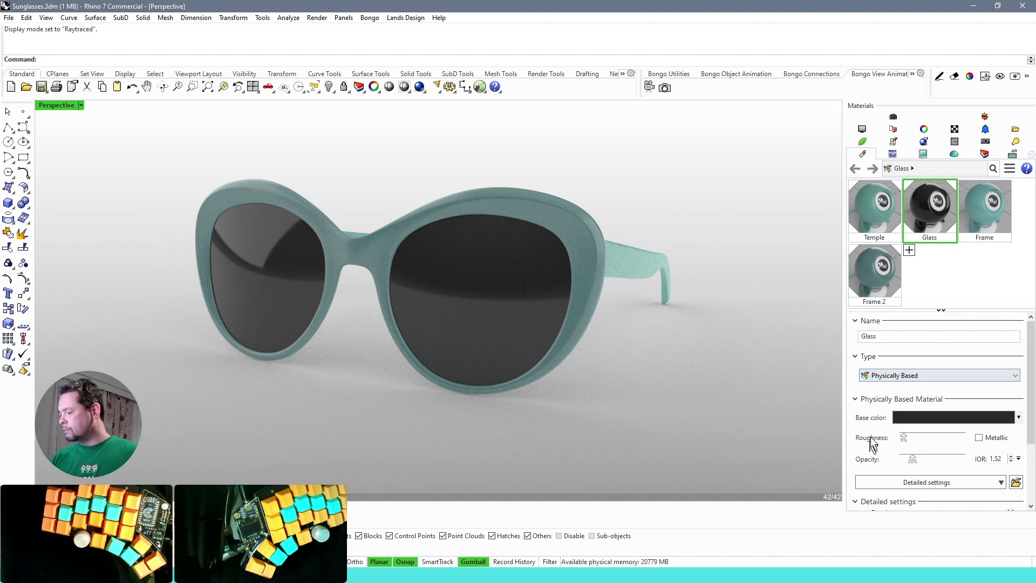
scroll(870, 438, down, 1)
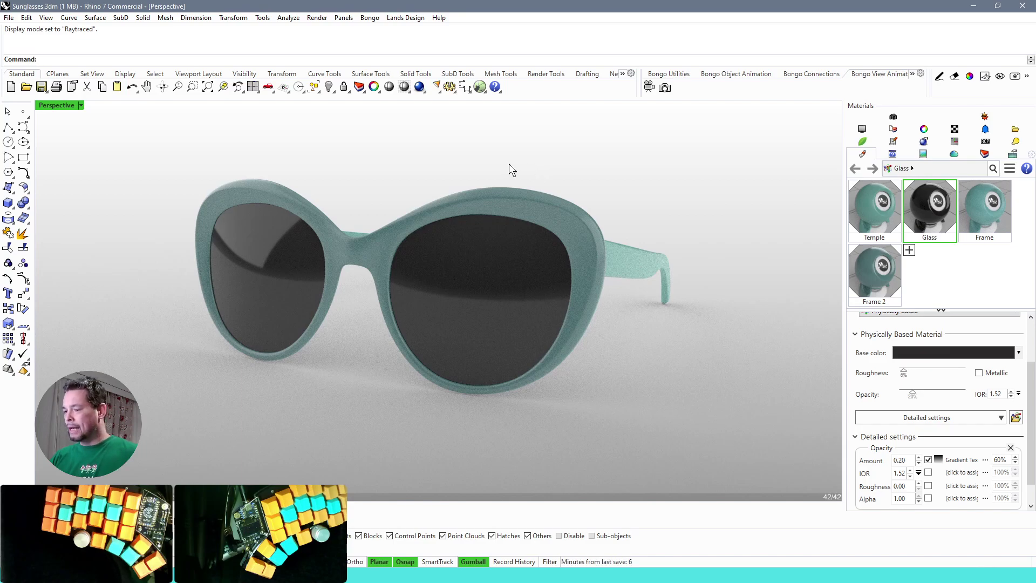
right_drag(504, 196, 483, 163)
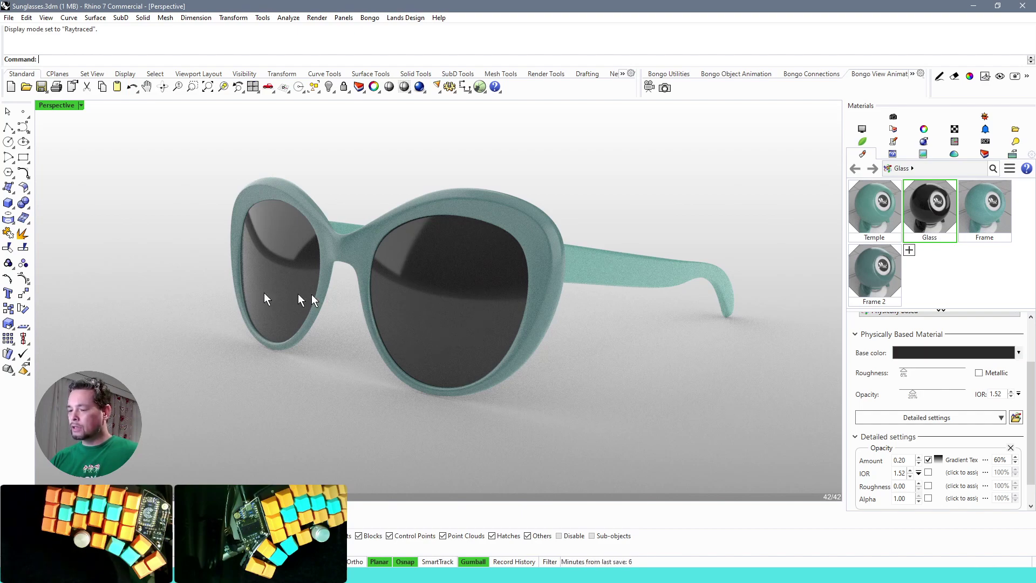
right_drag(342, 316, 365, 317)
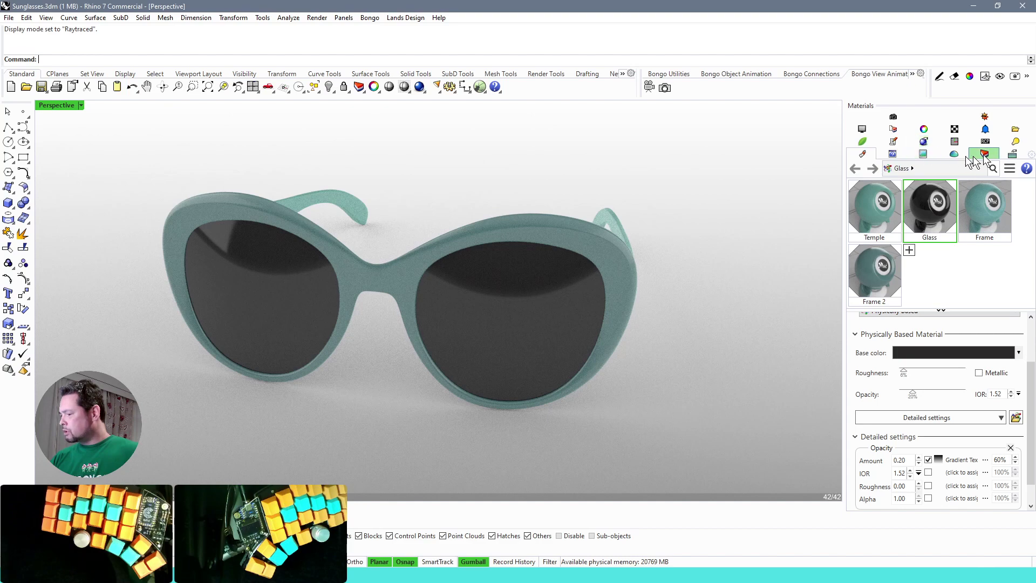
- Set the ground plane to use a Plaster-type Default material instead of shadows only
click(1012, 154)
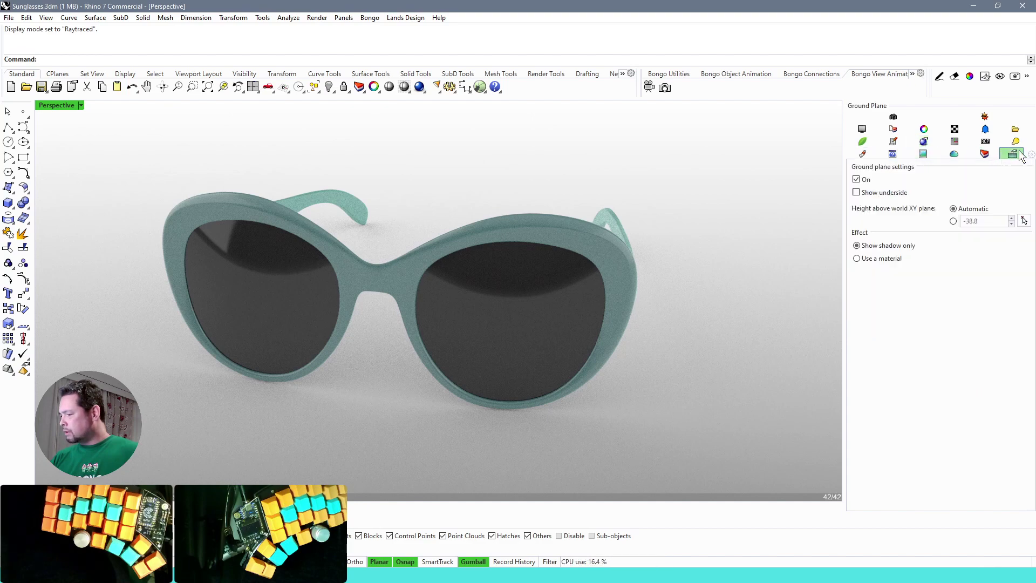
click(857, 258)
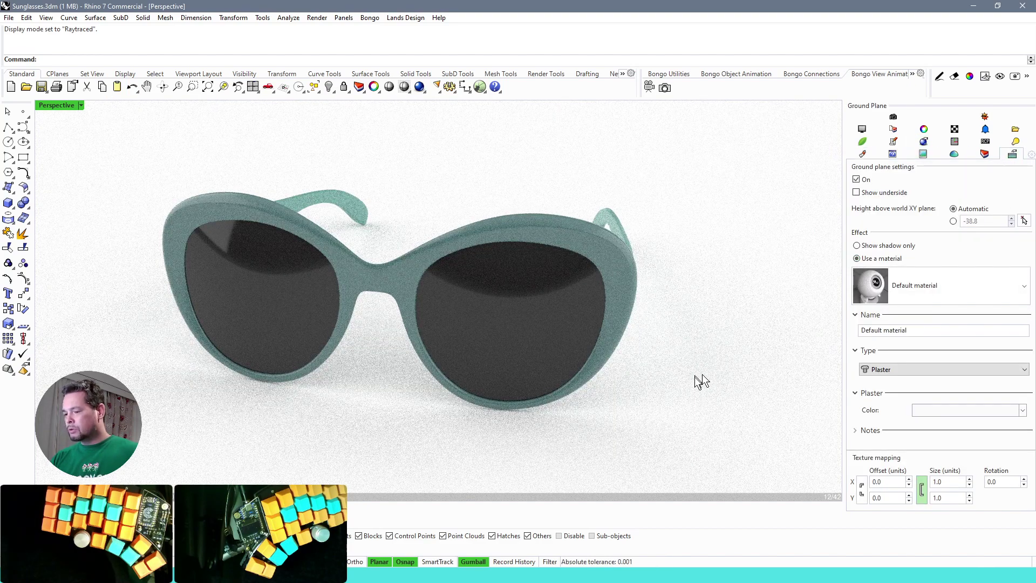
right_drag(713, 340, 678, 330)
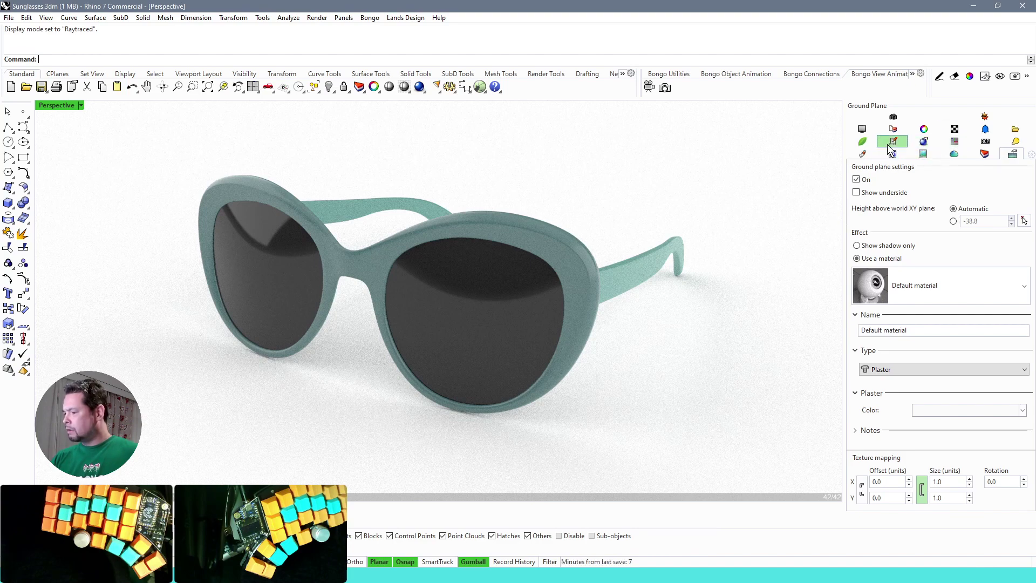
- Go back to the Glass material's Physically Based settings in the Materials panel
click(862, 154)
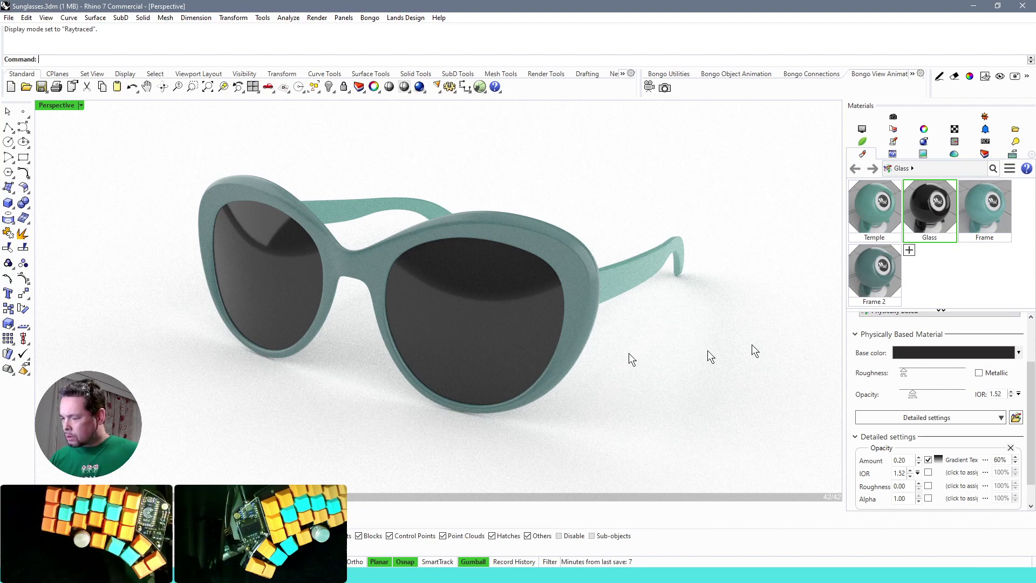
- Set the Glass base colour to White so the raytraced lenses render clear
click(1006, 353)
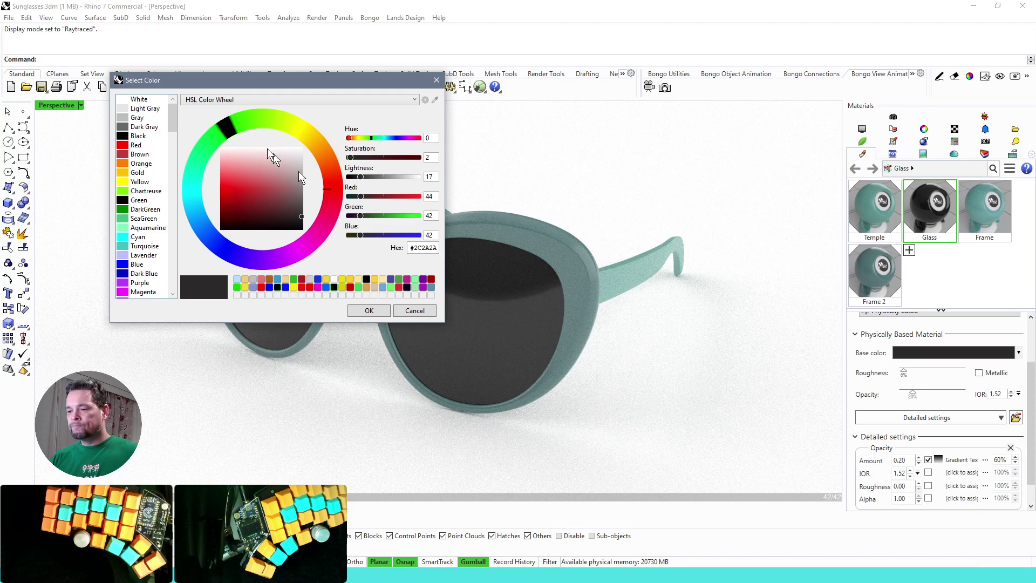
click(139, 99)
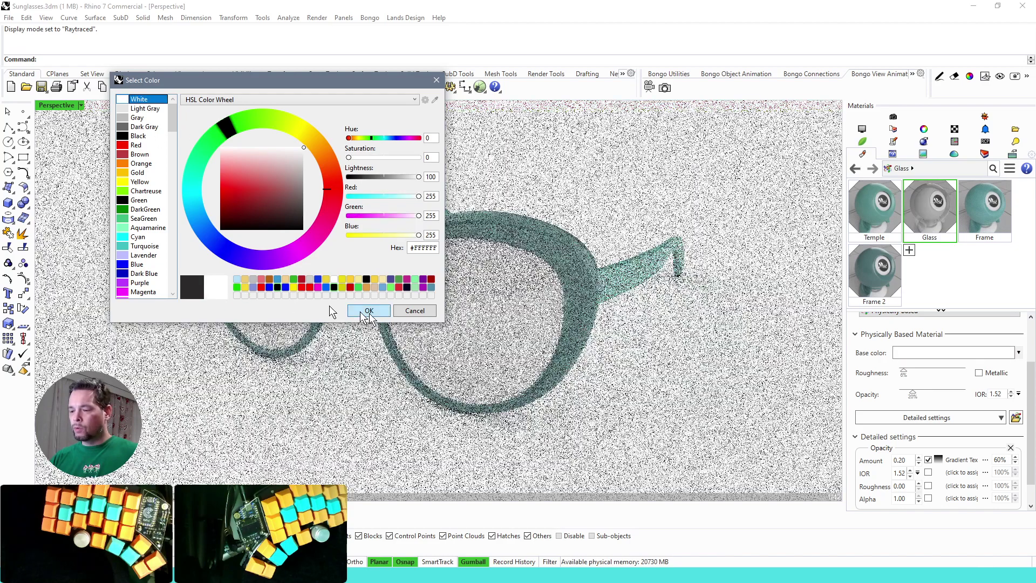
click(369, 312)
mouse_move(535, 387)
right_down()
mouse_move(611, 353)
mouse_move(570, 342)
mouse_move(592, 367)
mouse_move(540, 371)
mouse_move(541, 389)
mouse_move(526, 394)
mouse_move(535, 401)
mouse_move(557, 380)
right_up()
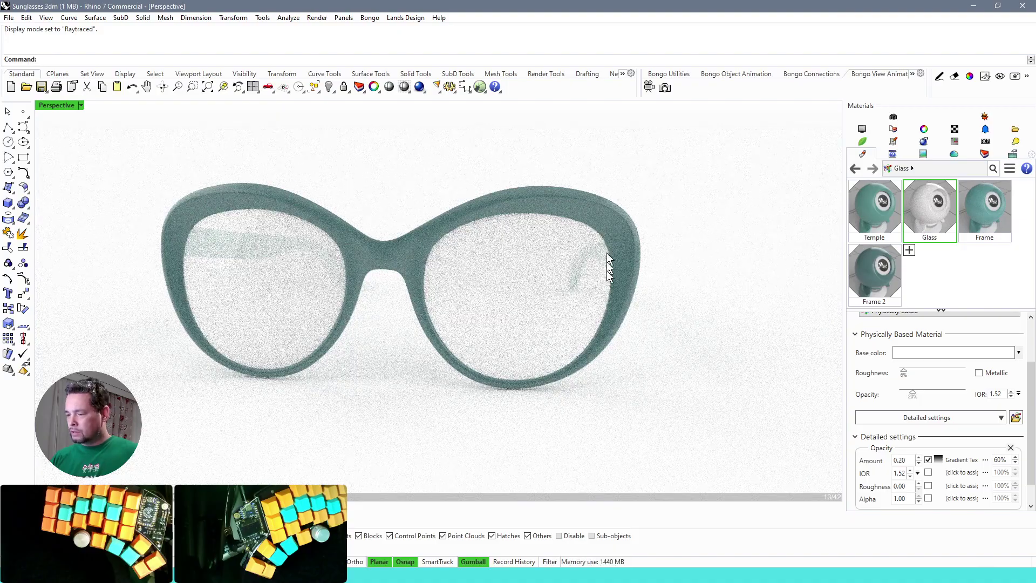
right_drag(573, 290, 594, 264)
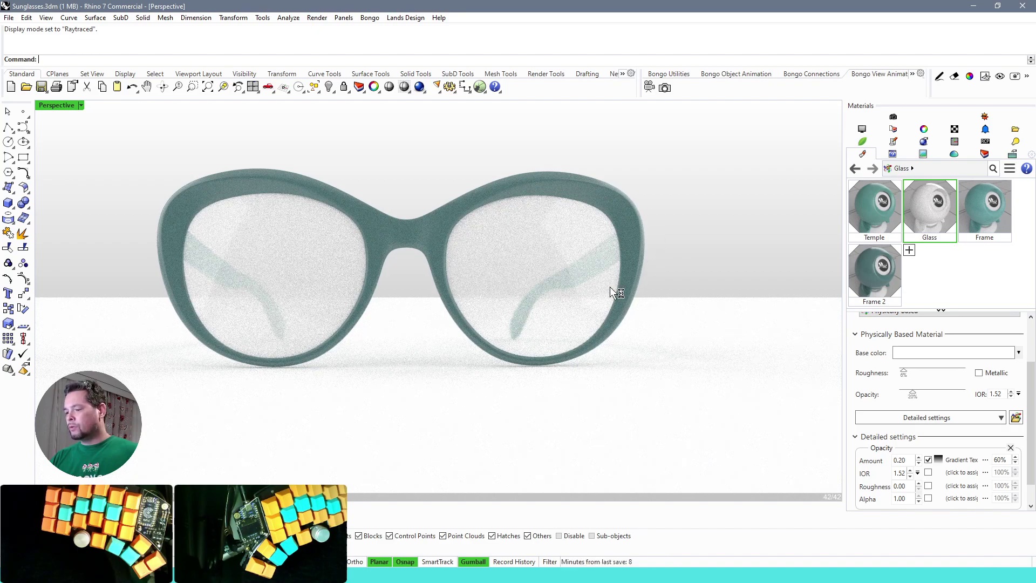
right_drag(610, 286, 569, 311)
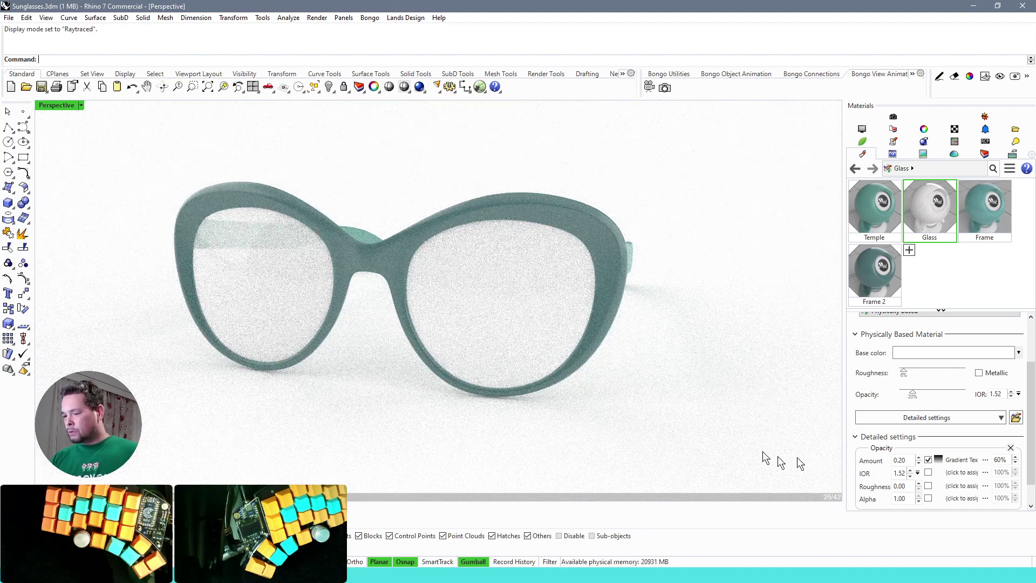
- Turn off the Glass opacity texture and set the opacity Amount to 0
click(927, 460)
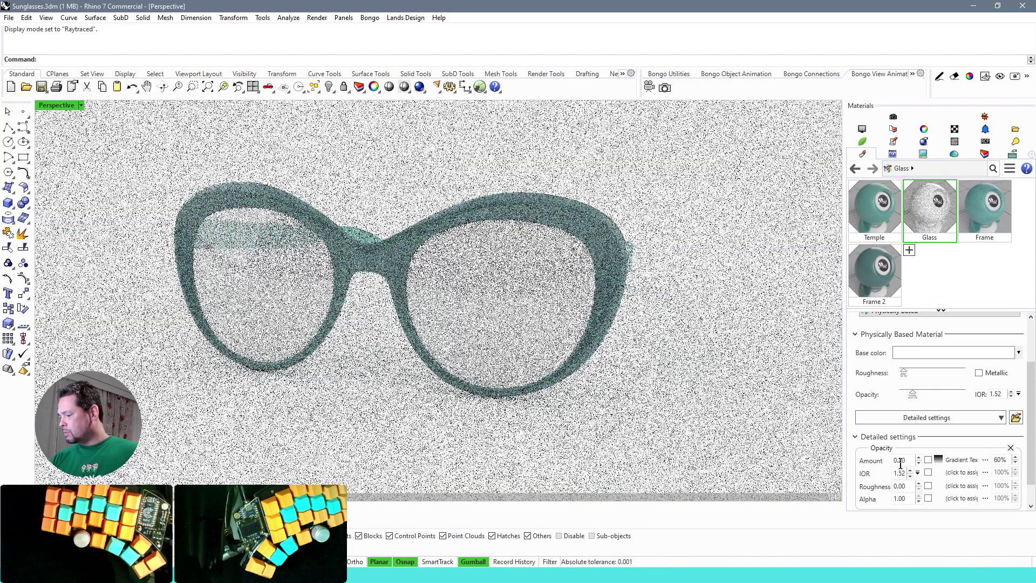
double_click(899, 461)
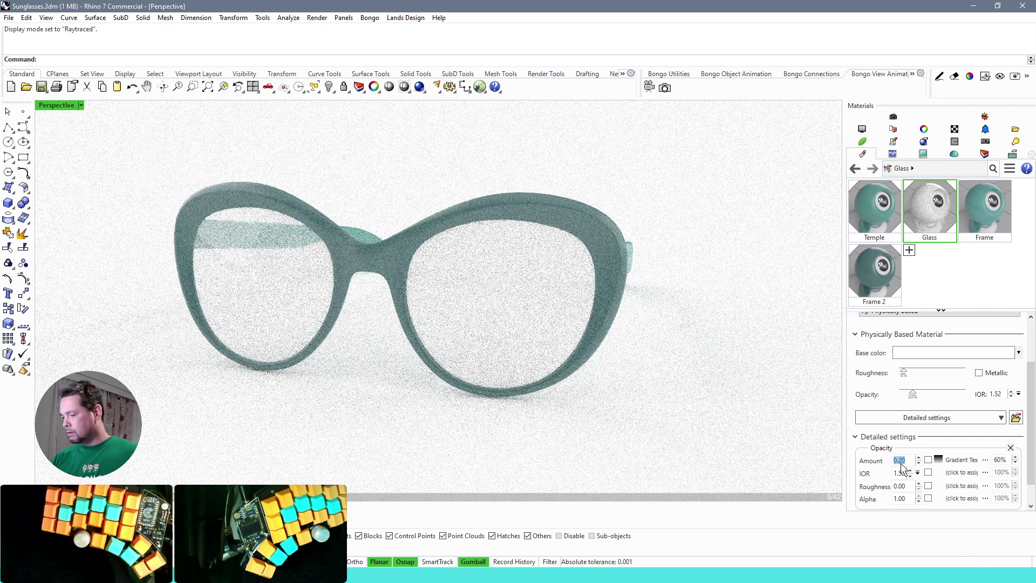
text(1)
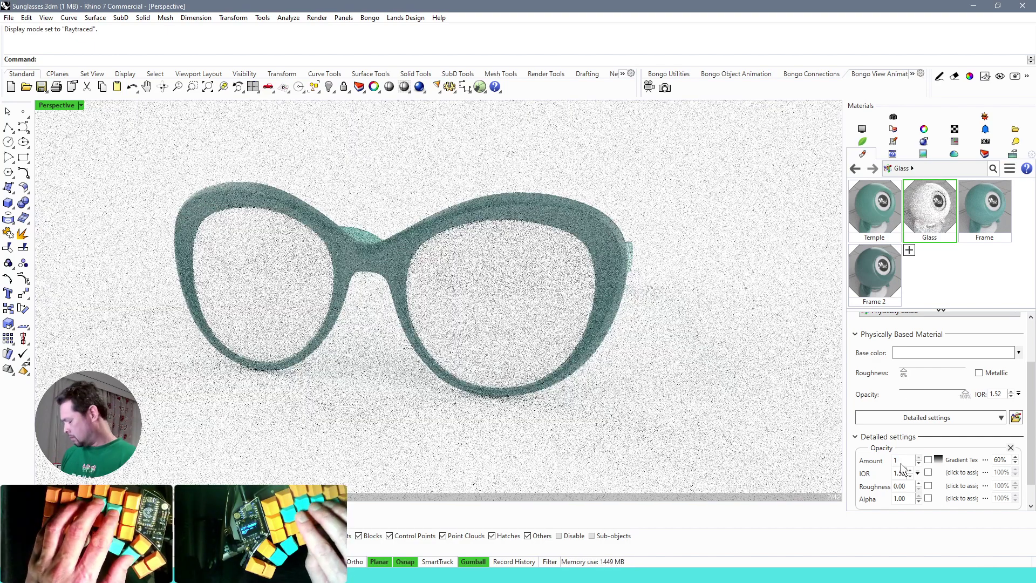
key(BackSpace)
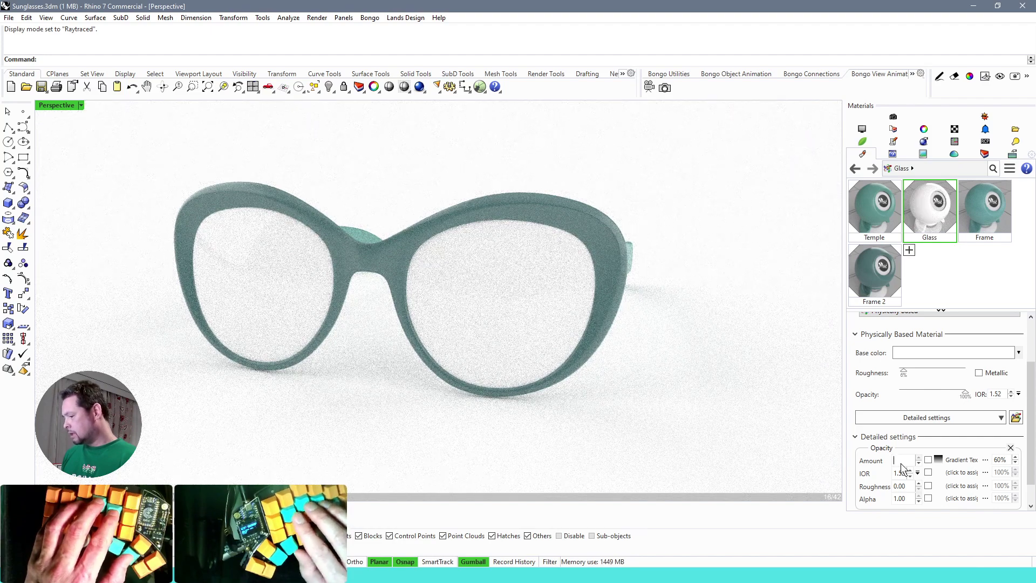
text(0)
key(Return)
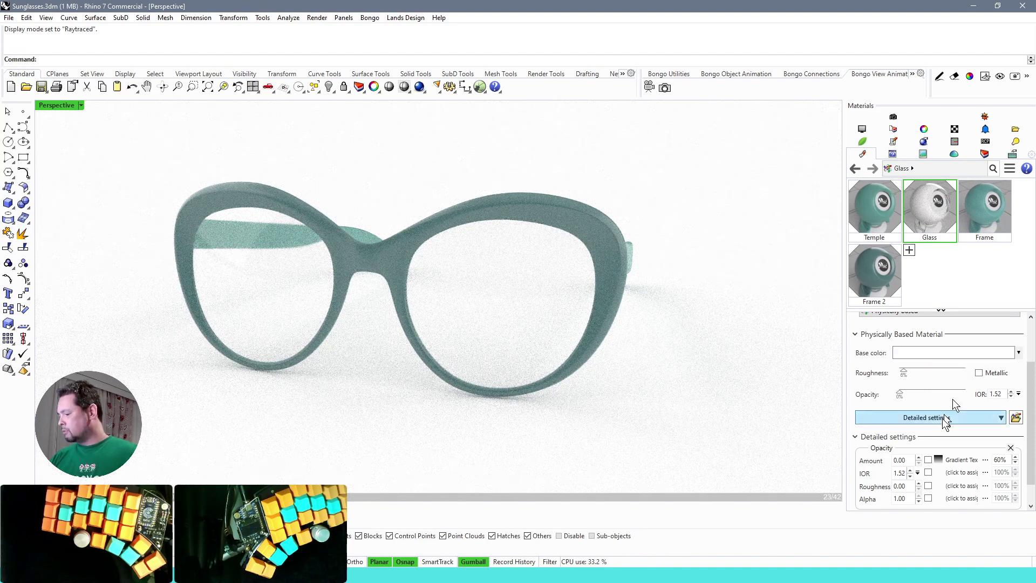
- Add the Base Color/Metallic/Roughness section and move the Gradient Texture onto Base Color
click(1001, 417)
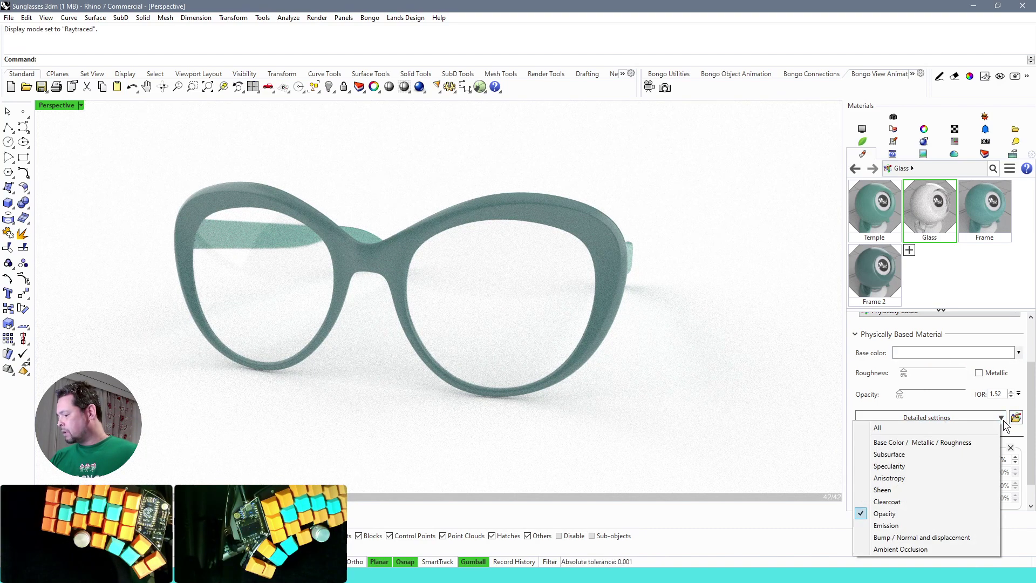
click(925, 439)
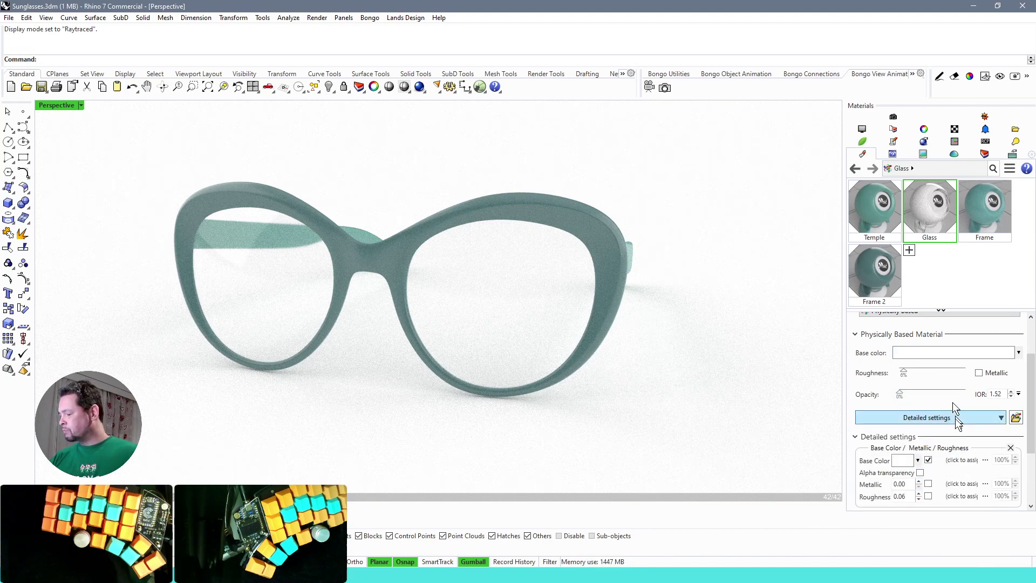
scroll(978, 475, down, 2)
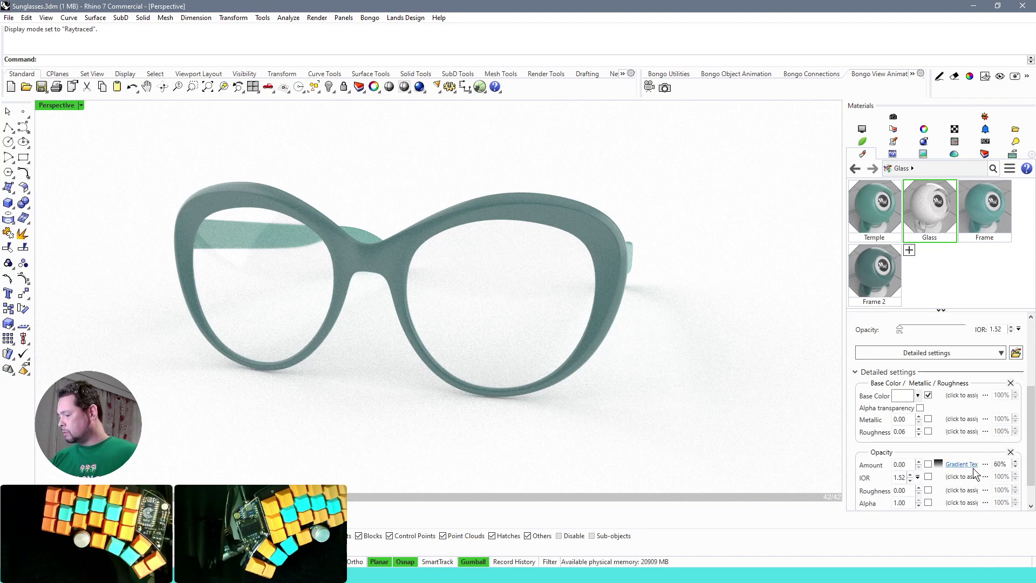
drag(974, 473, 964, 393)
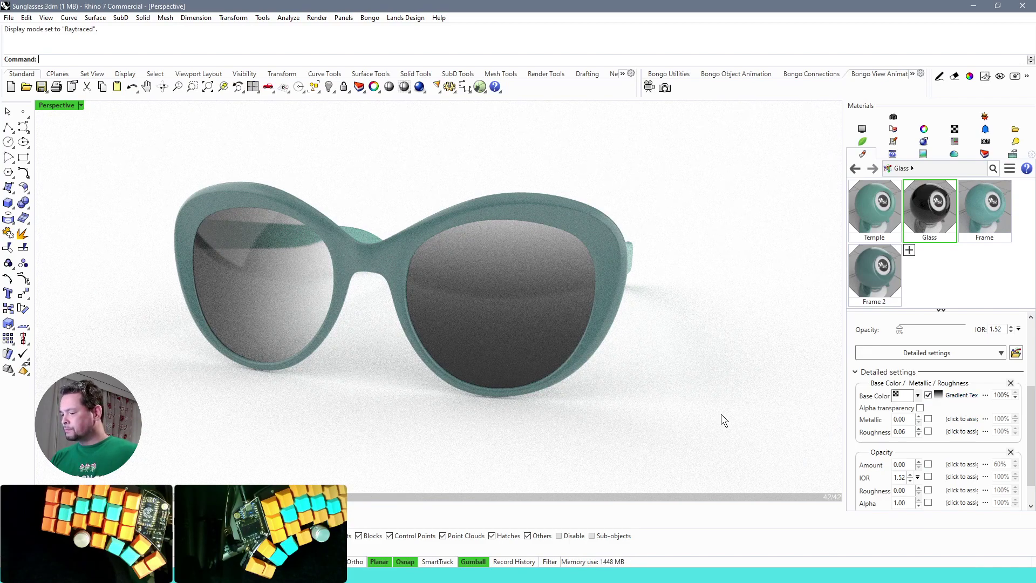
right_drag(629, 397, 665, 379)
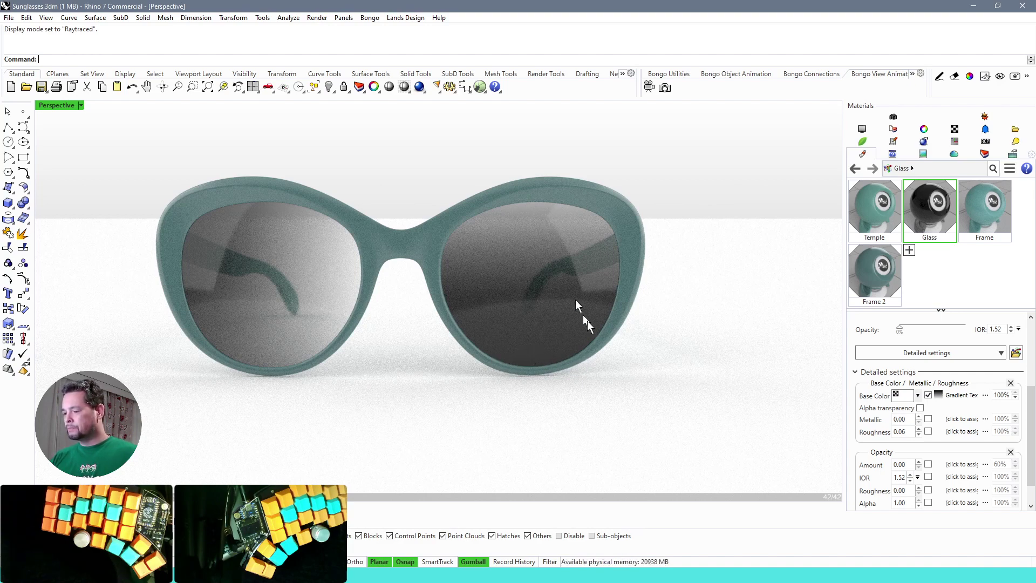
right_drag(597, 329, 571, 349)
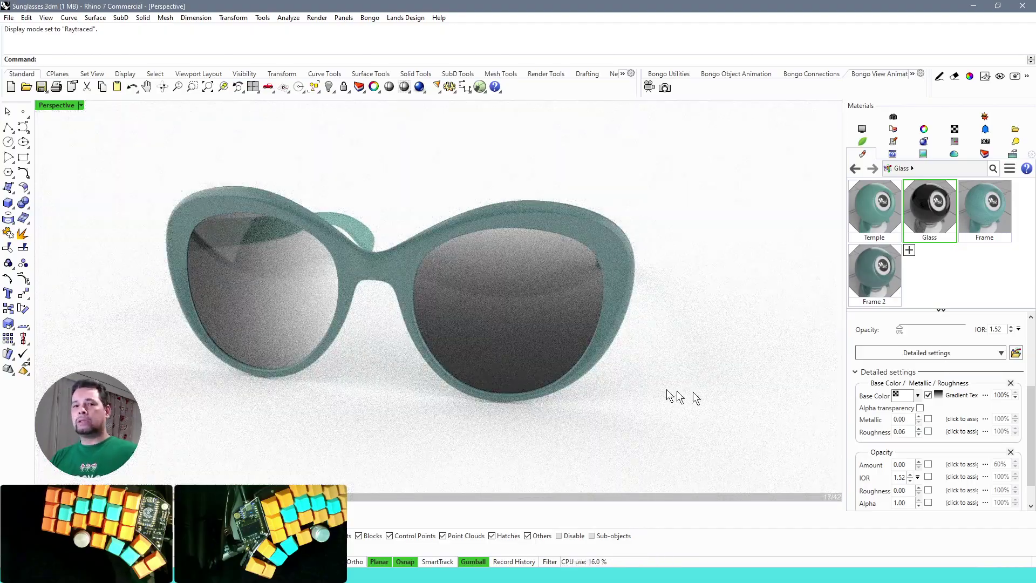
right_drag(590, 388, 596, 354)
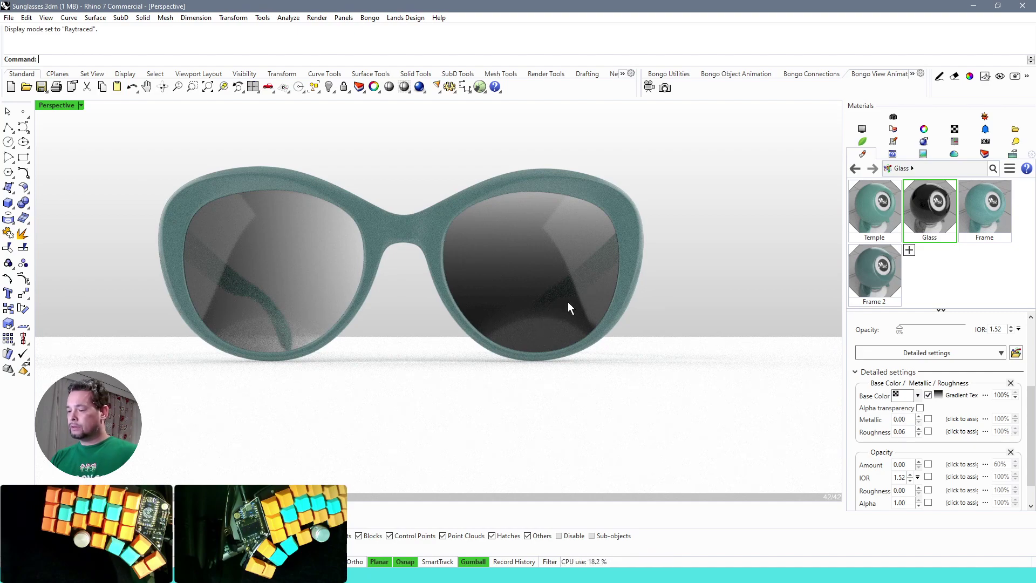
right_drag(530, 321, 532, 264)
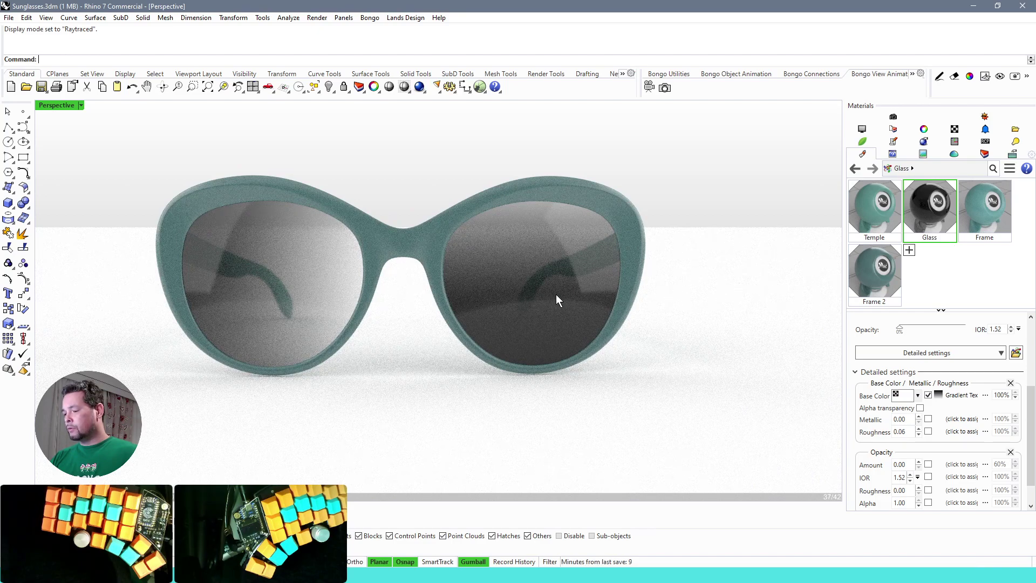
right_drag(555, 296, 532, 308)
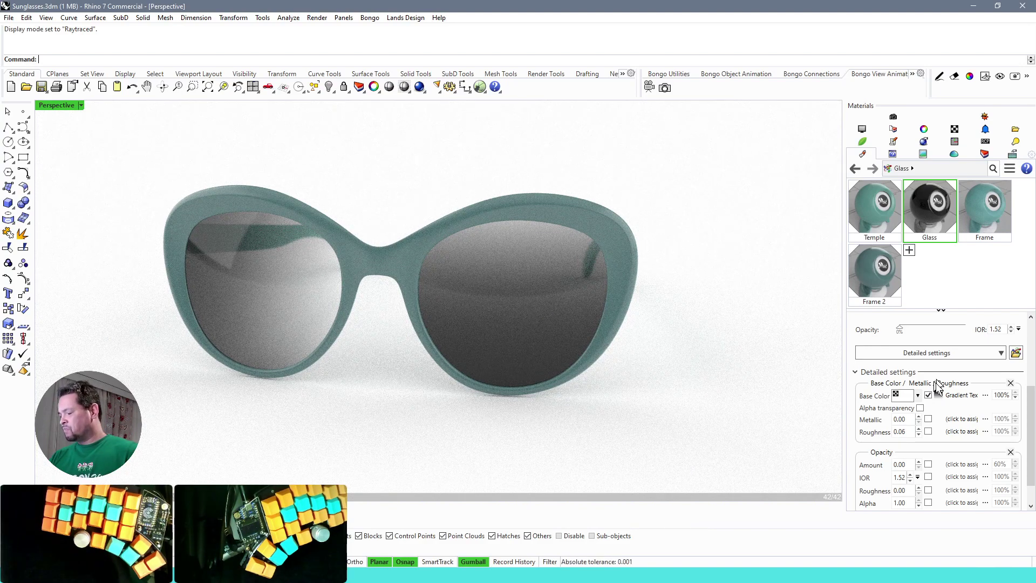
- Change Gradient Texture (2)'s Color 1 from black to light grey (lightness 72, RGB 184)
click(964, 395)
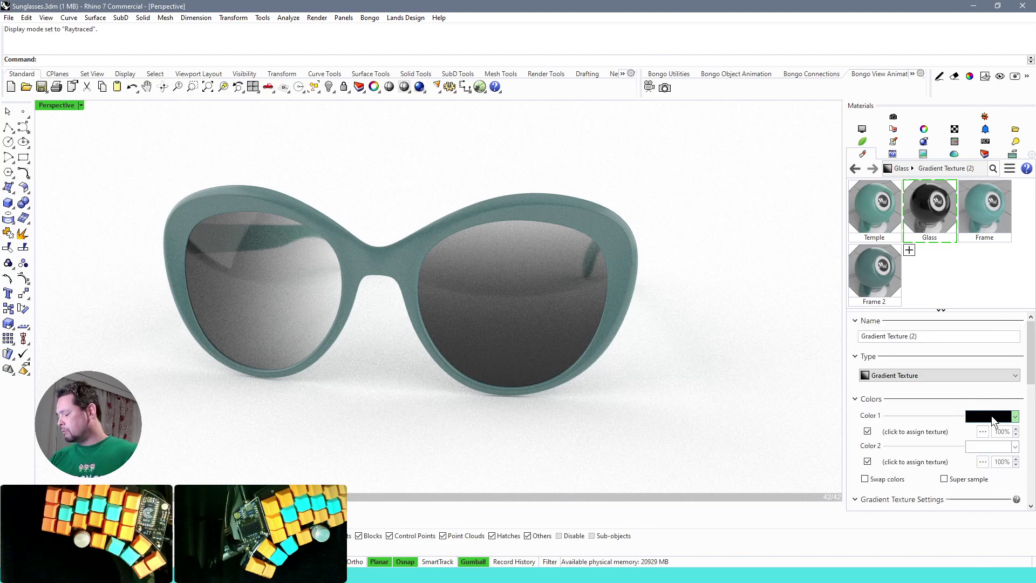
click(989, 415)
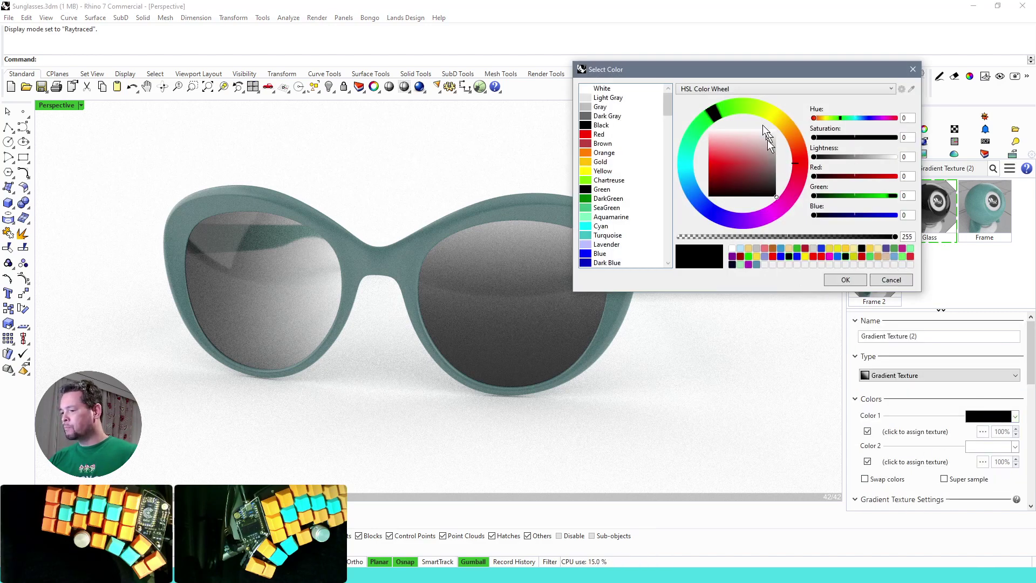
drag(761, 69, 794, 207)
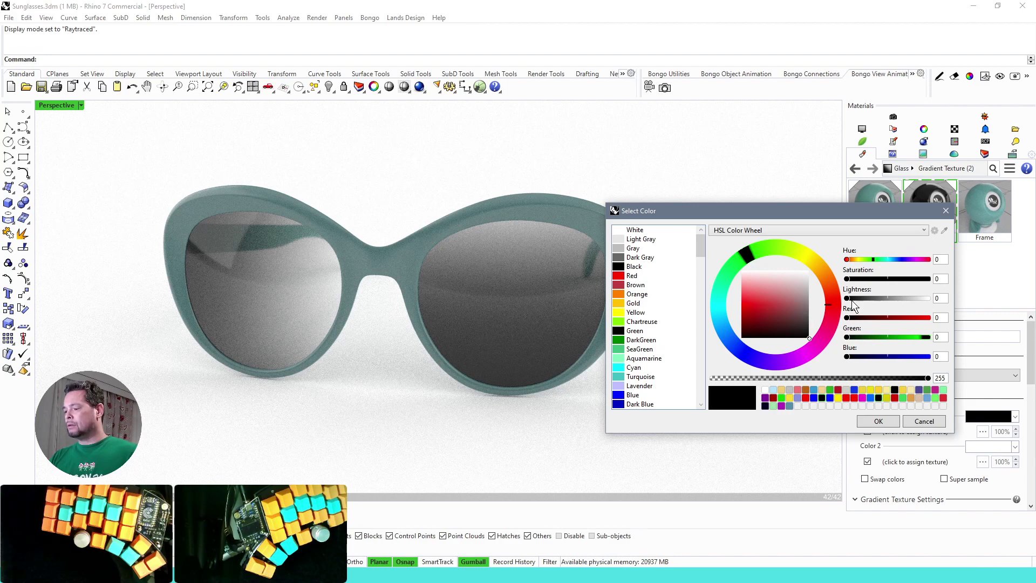
drag(847, 298, 906, 305)
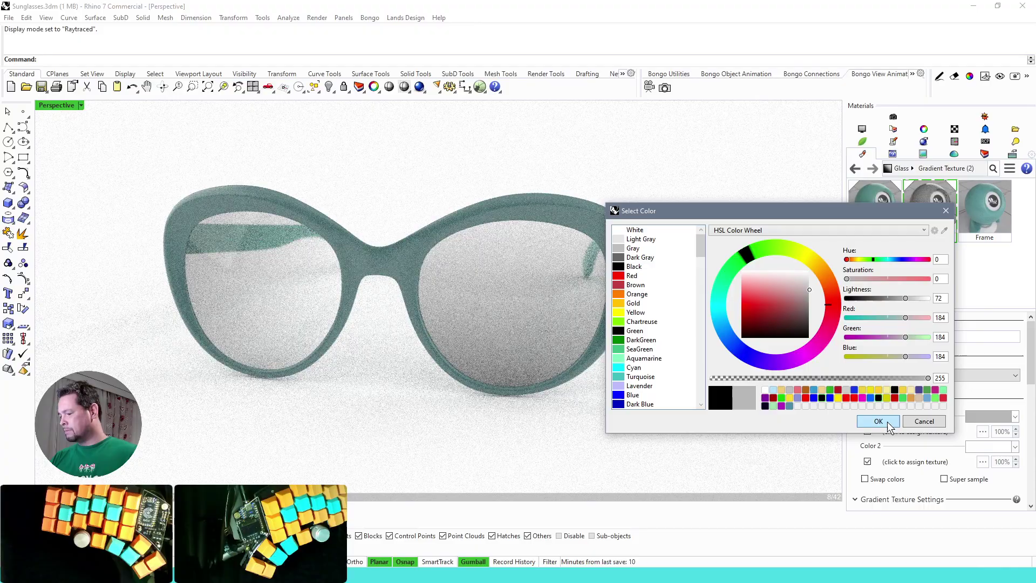
click(878, 420)
right_drag(649, 418, 572, 382)
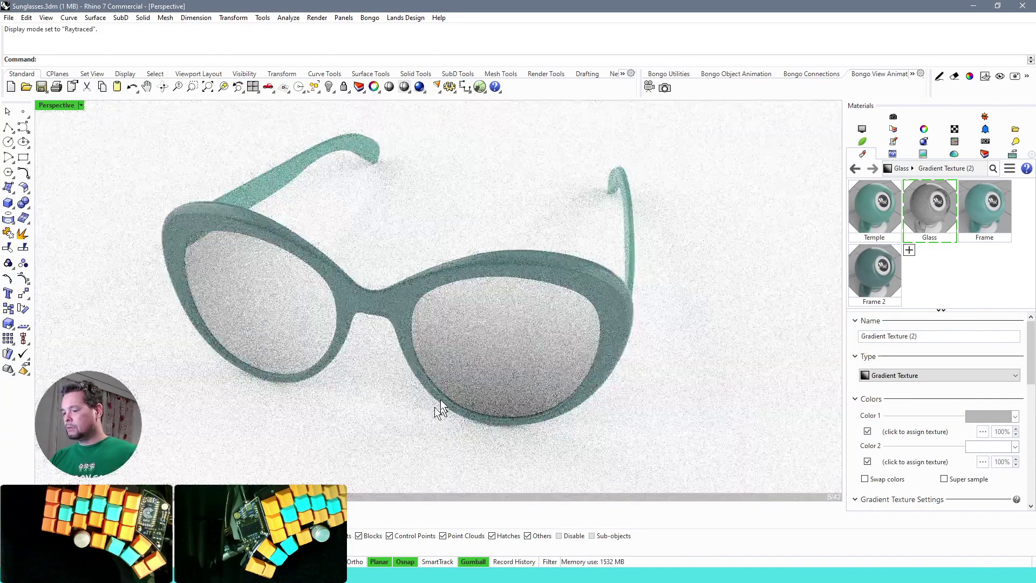
right_drag(723, 422, 582, 356)
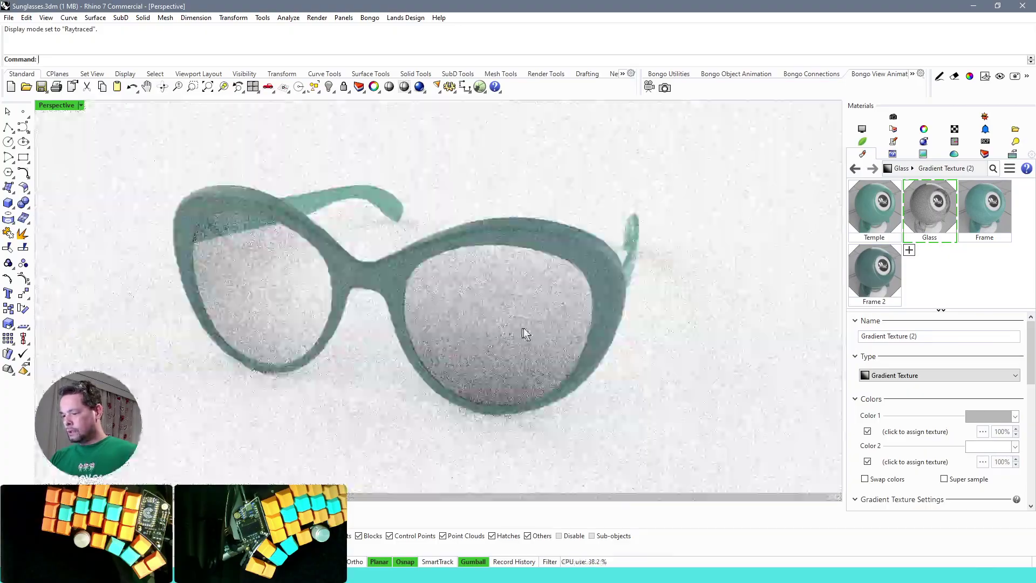
- Select the right lens and show its texture mapping widget in Properties
click(511, 334)
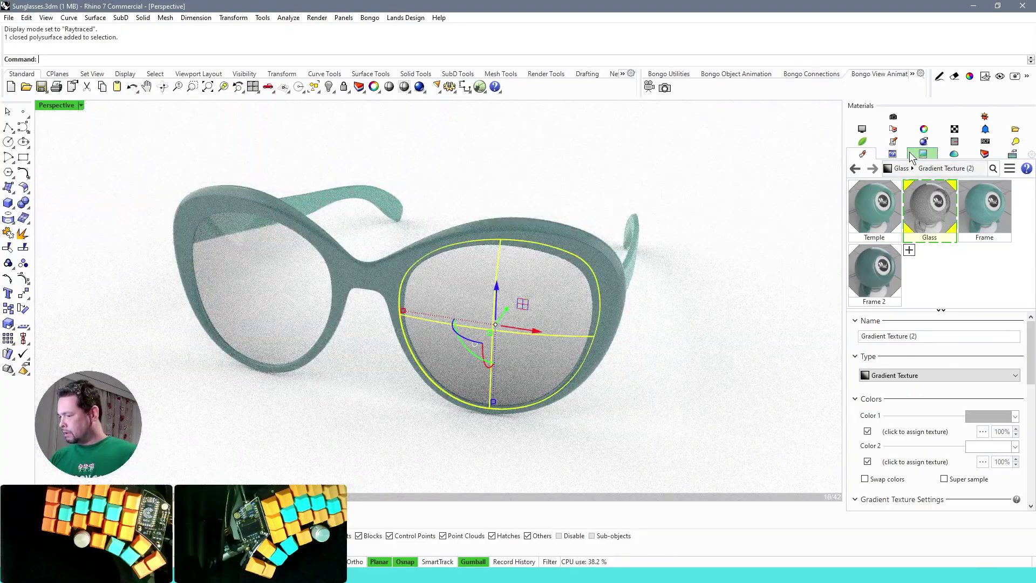
click(924, 130)
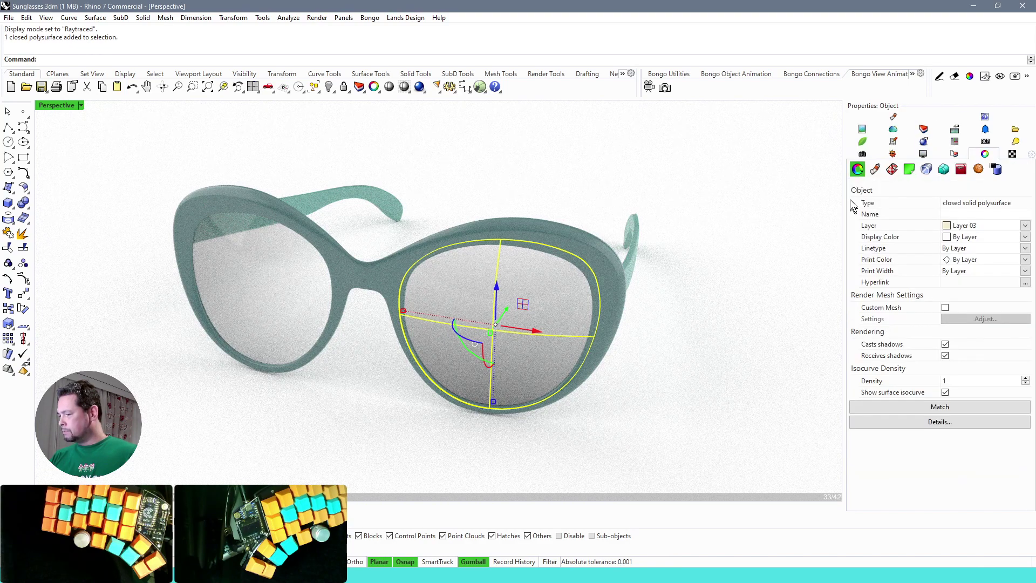
click(891, 169)
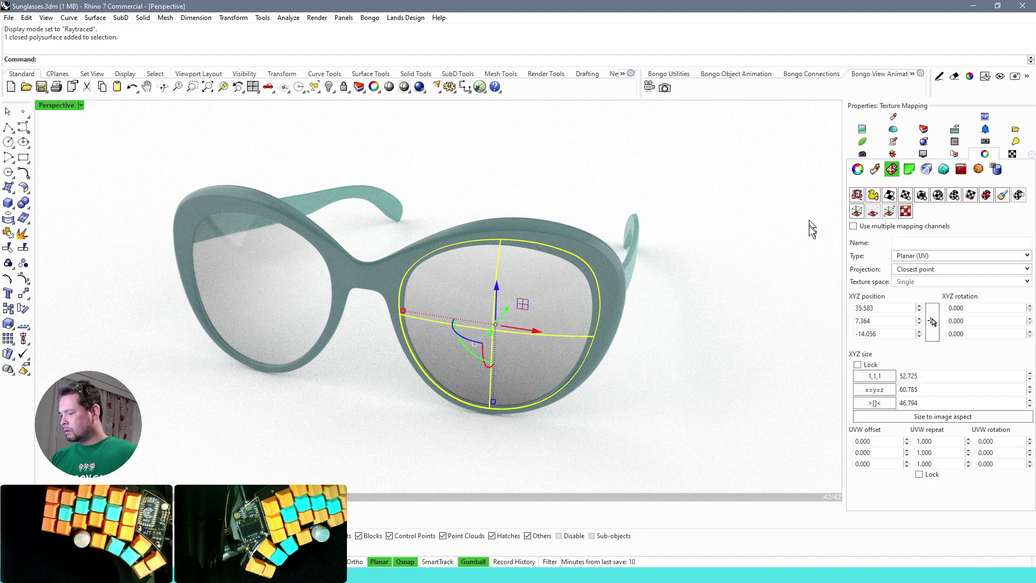
click(853, 226)
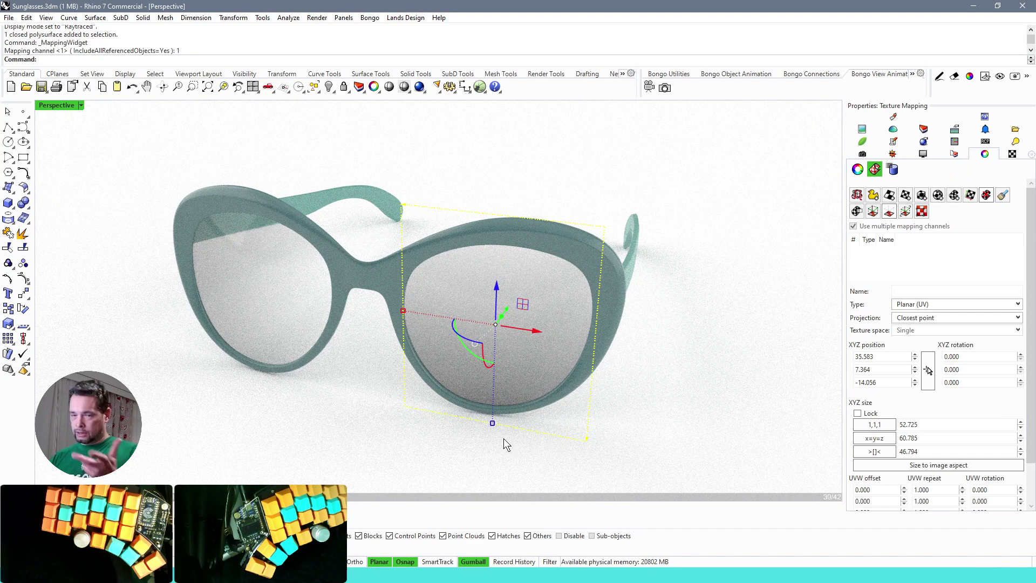
- Rotate the right lens's mapping 180 degrees, check the result, then select the left lens
click(473, 358)
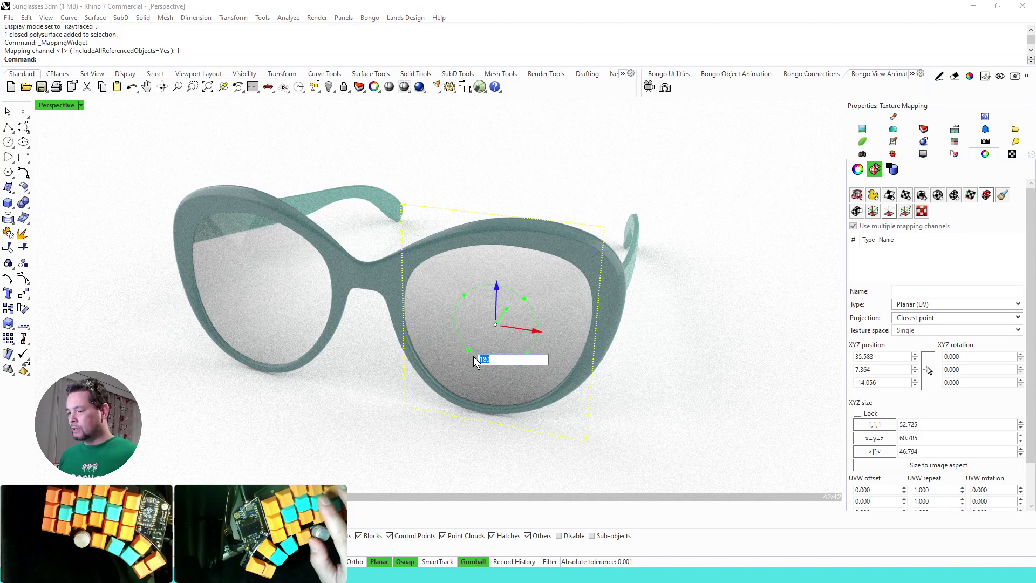
key(Return)
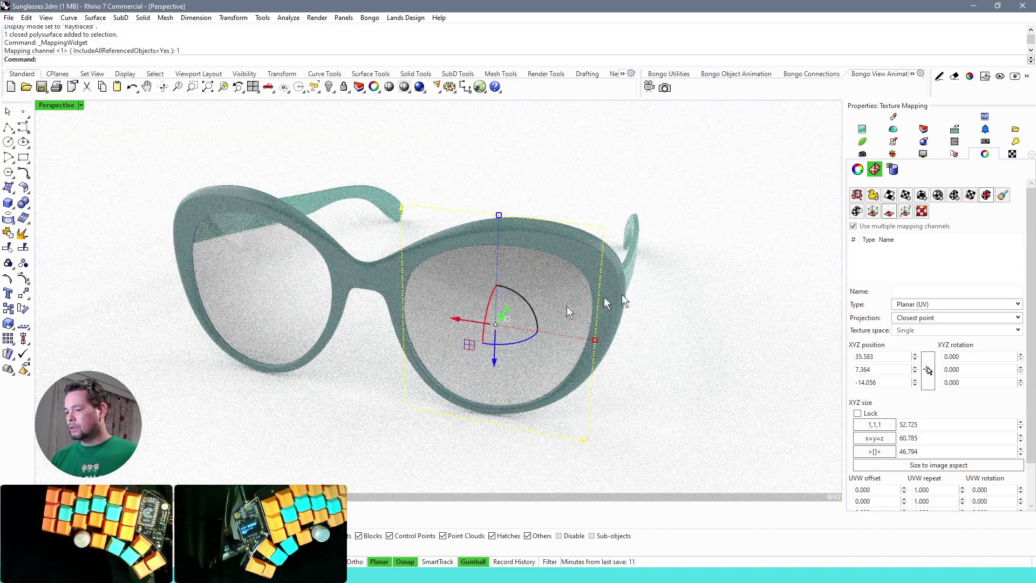
click(707, 376)
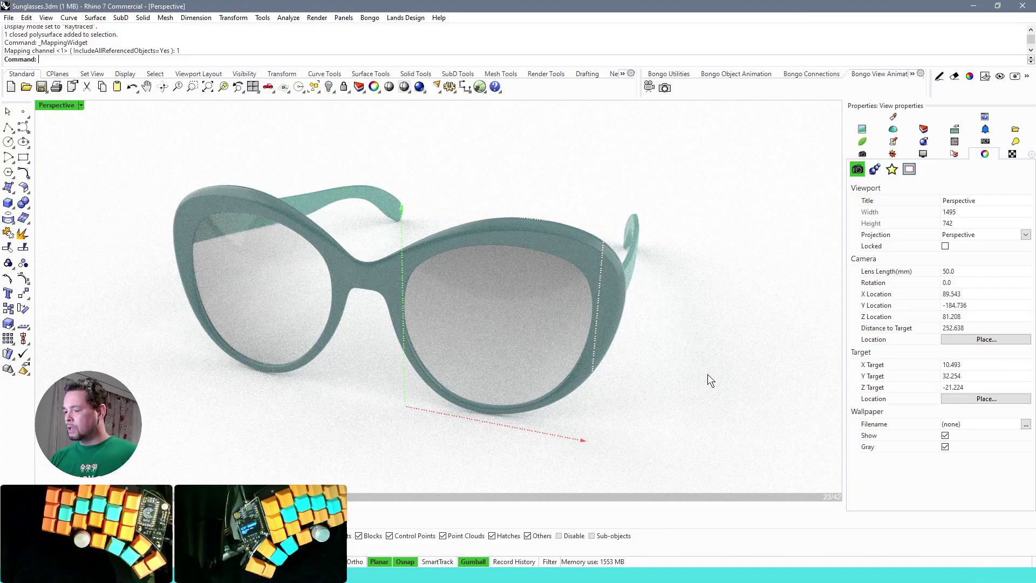
right_drag(707, 376, 731, 358)
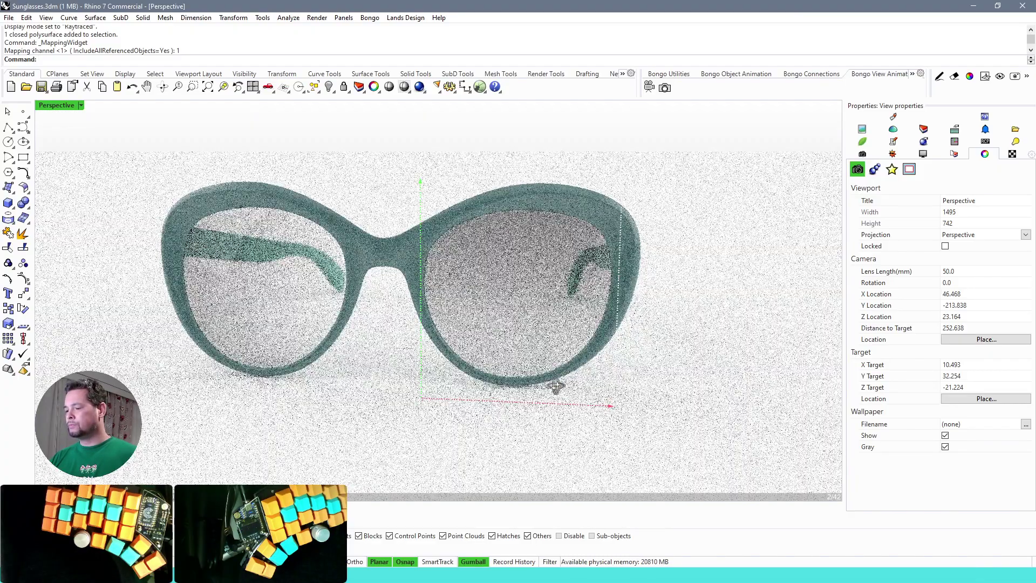
right_drag(555, 381, 546, 395)
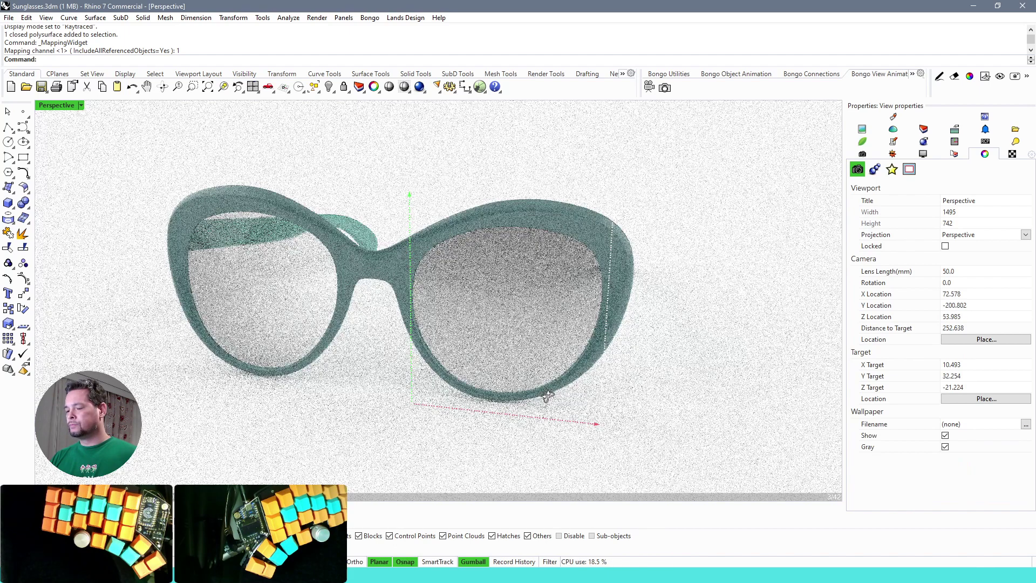
click(250, 296)
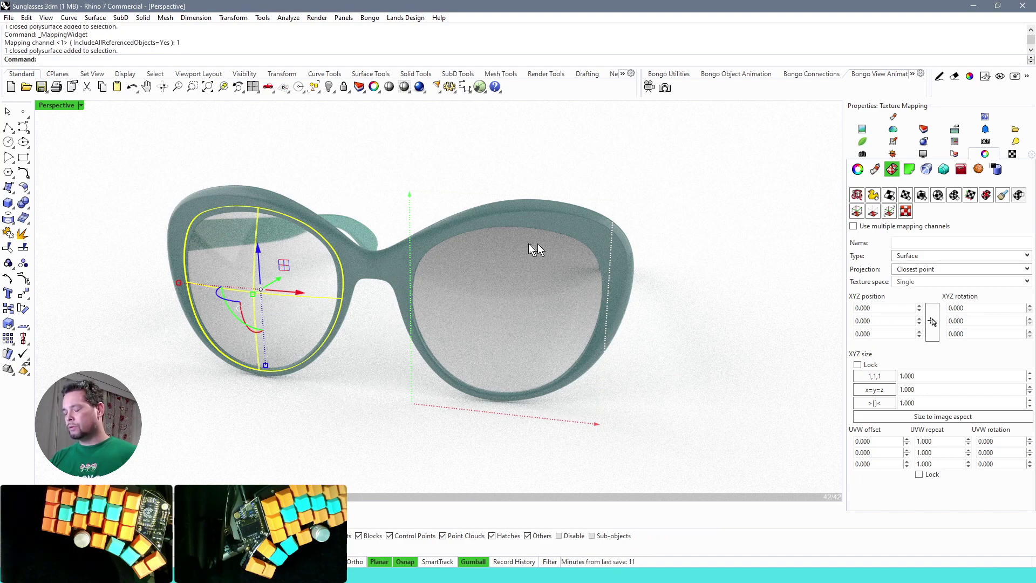
- Match the left lens's texture mapping to the right lens
click(1001, 200)
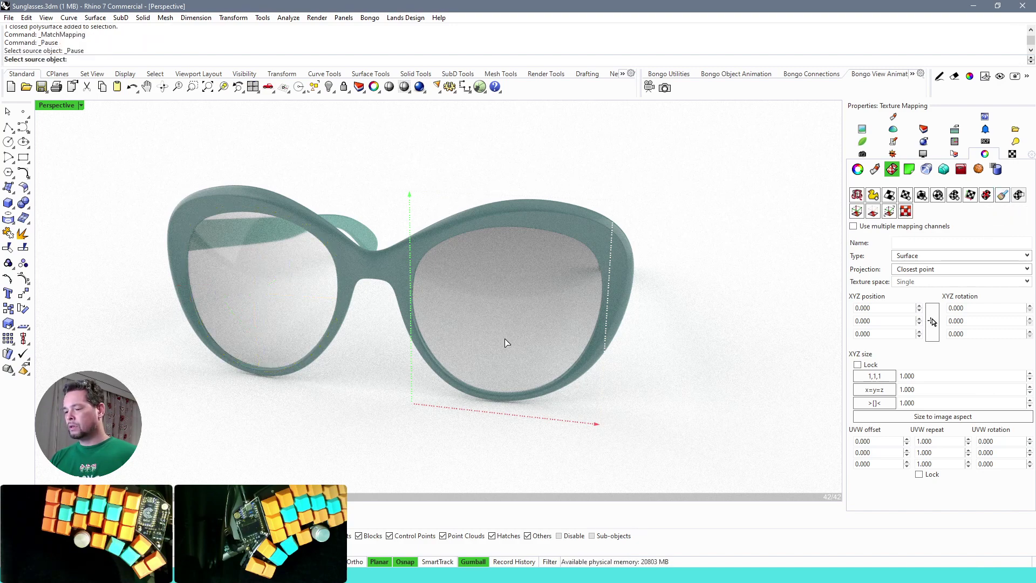
click(512, 322)
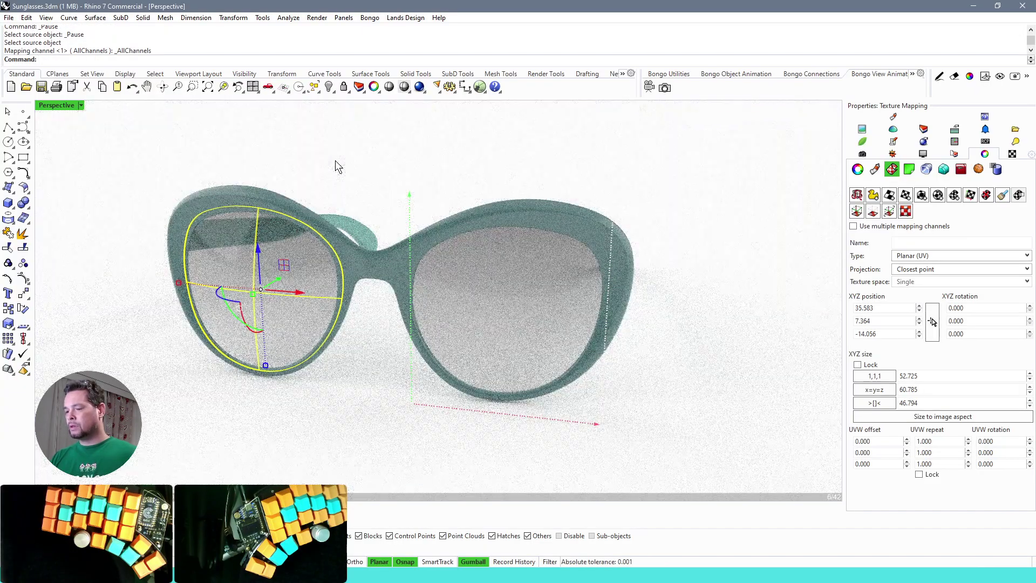
click(335, 160)
right_drag(432, 178, 369, 179)
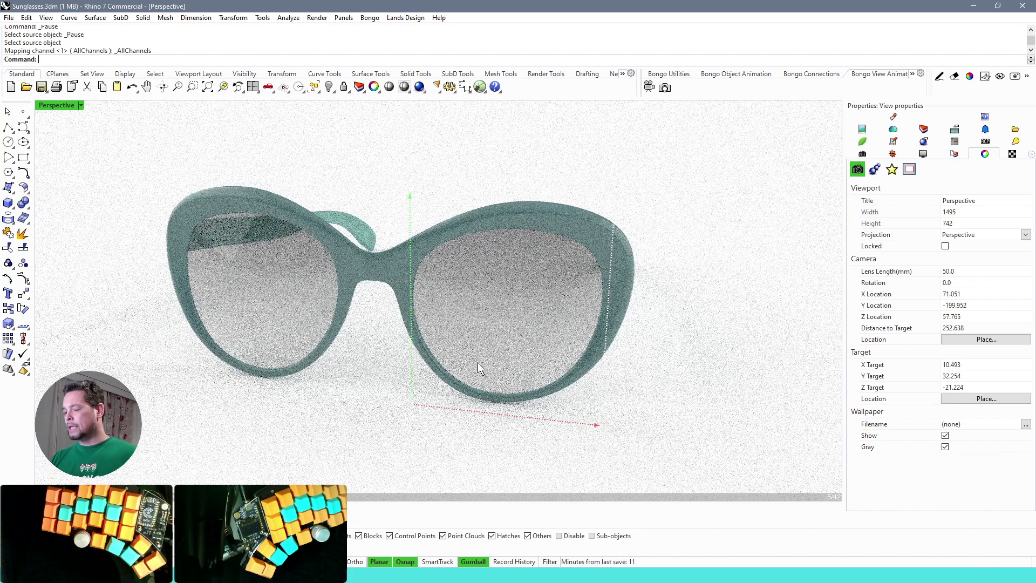
- Hide the lens mapping widgets
click(500, 316)
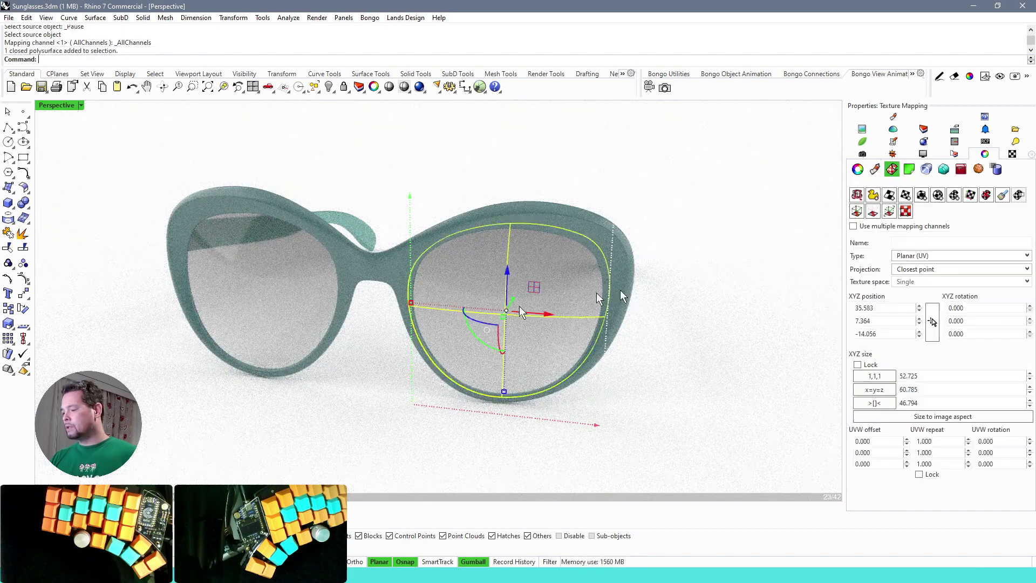
click(872, 211)
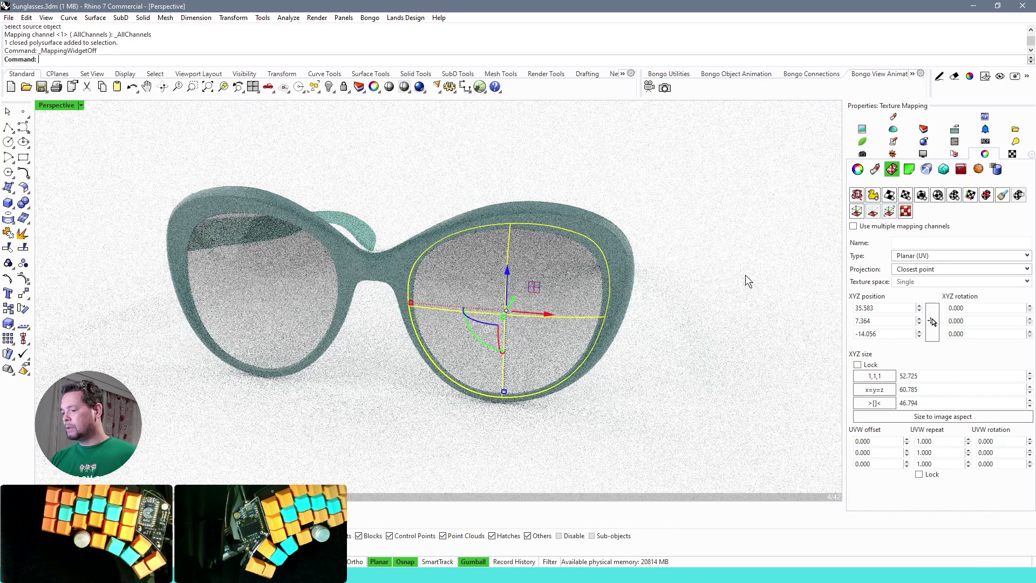
click(745, 274)
right_drag(452, 323, 427, 350)
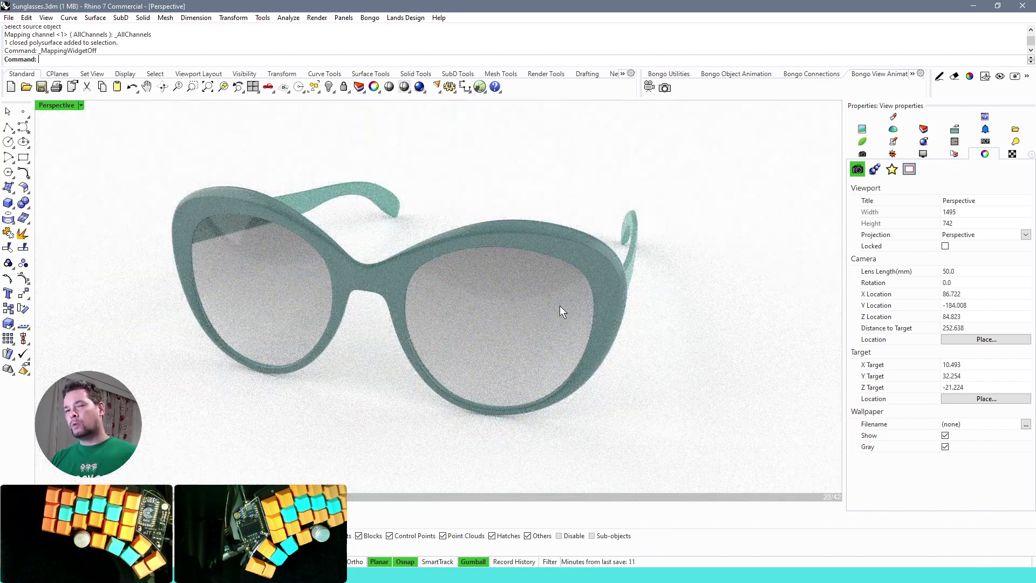
- Set Gradient Texture (2)'s Color 1 to pale gold-orange: hue 38, saturation 72, lightness about 77
click(895, 116)
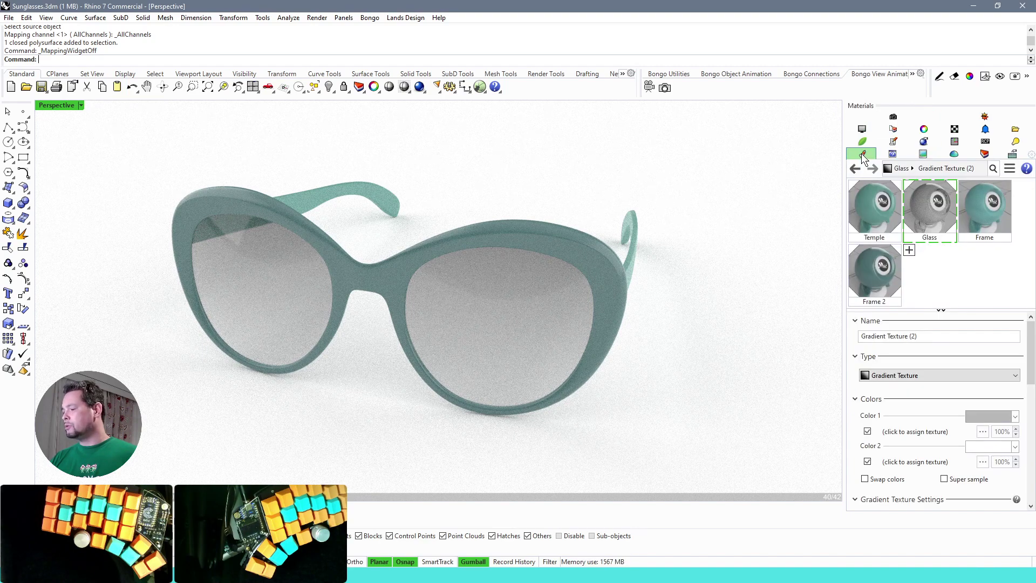
click(999, 420)
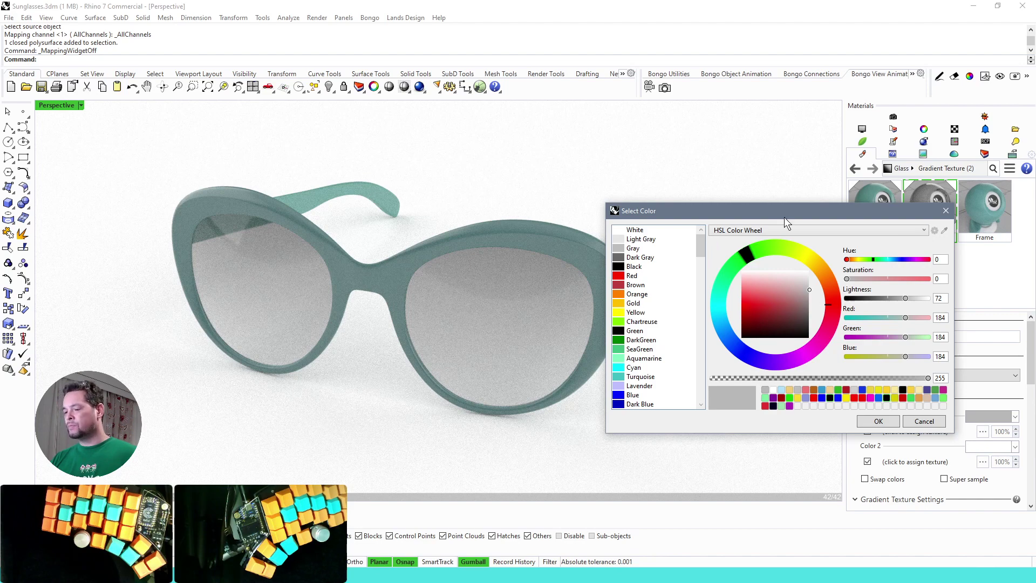
click(817, 264)
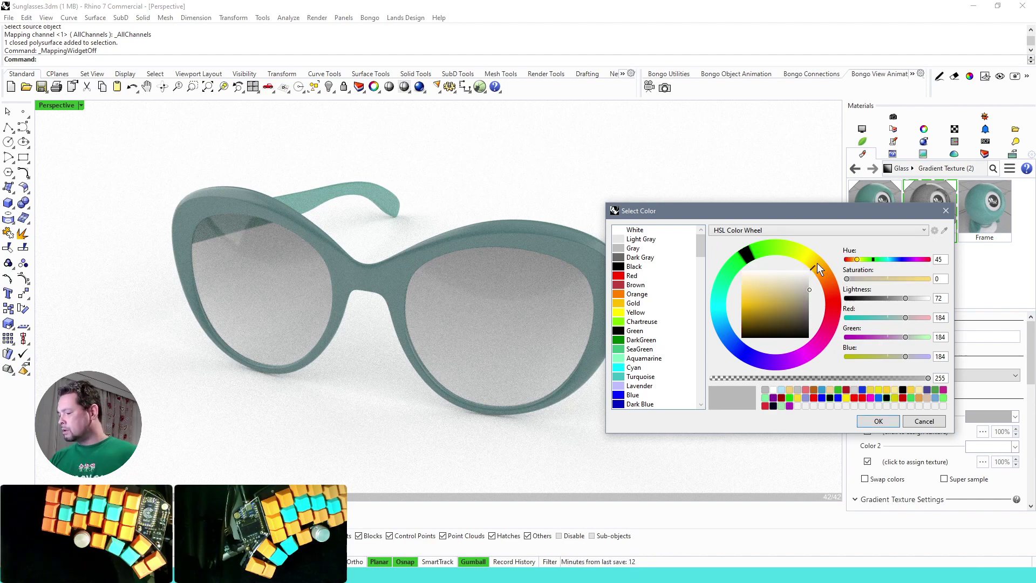
drag(743, 300, 760, 305)
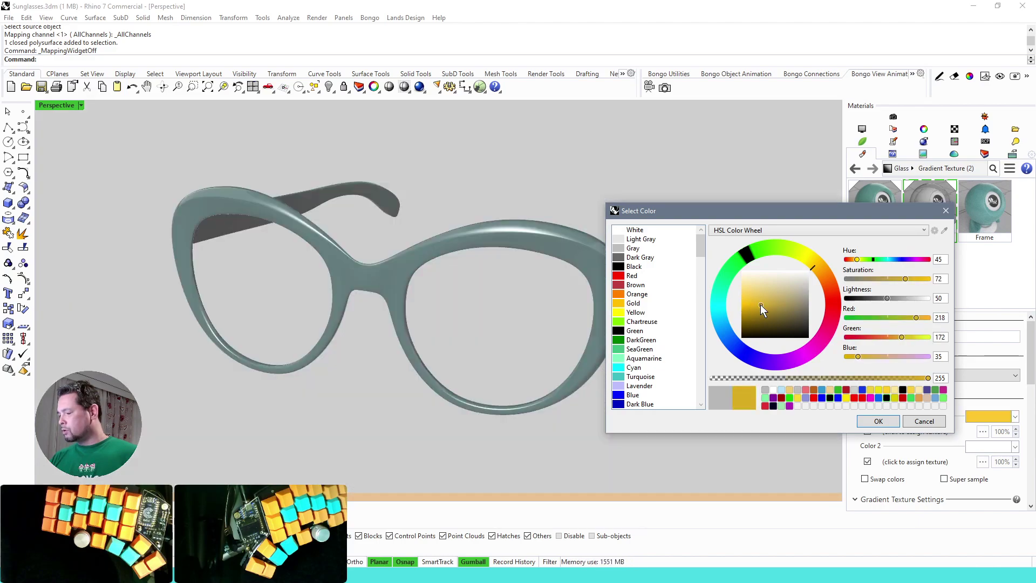
click(820, 269)
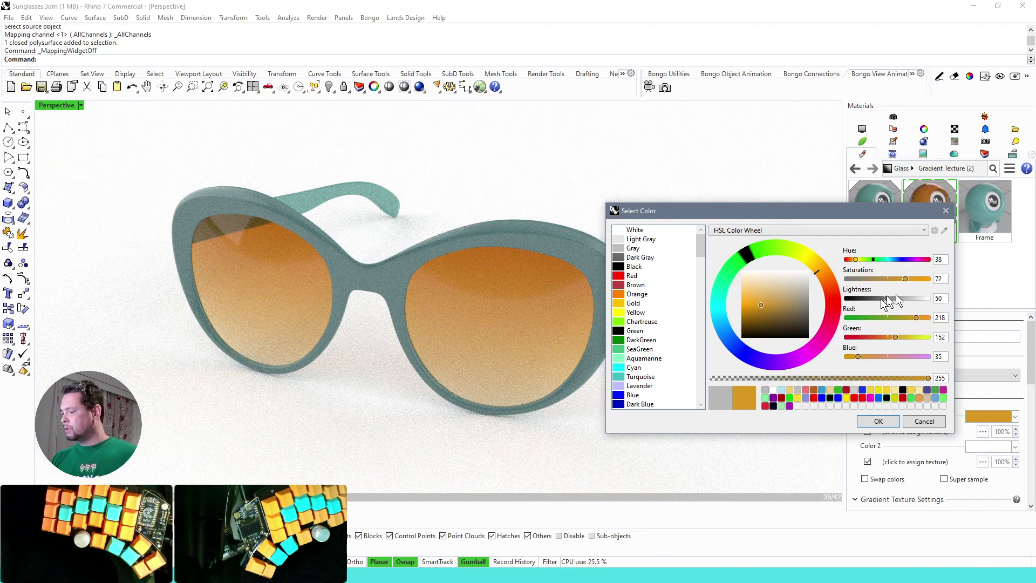
drag(888, 298, 910, 298)
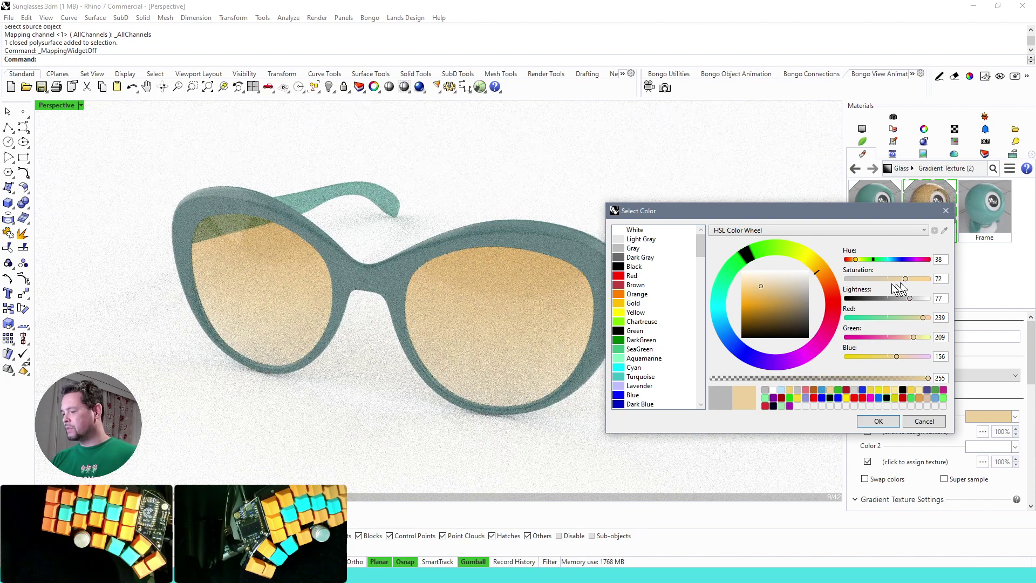
click(871, 423)
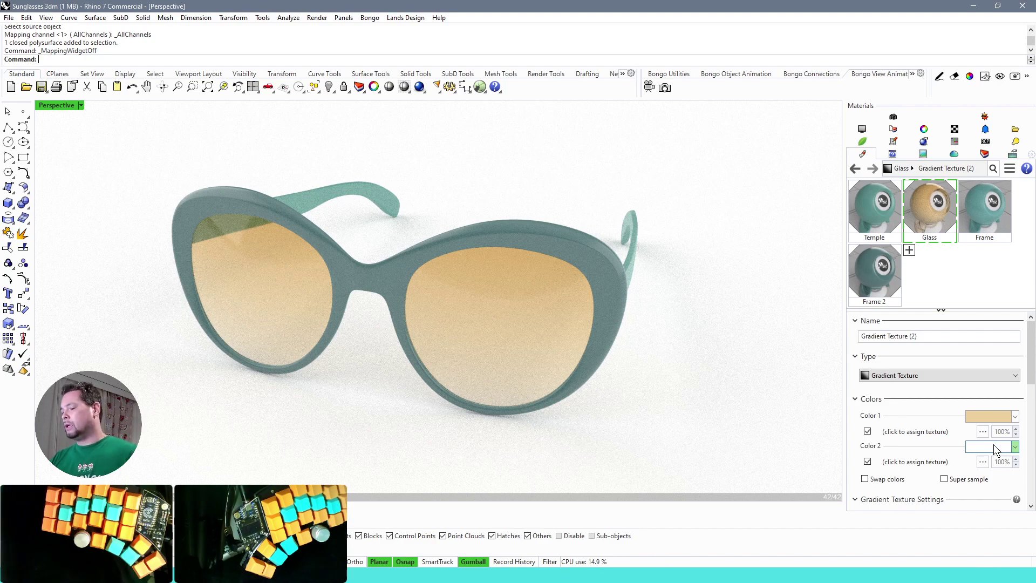
- Set the lens gradient's second colour to a saturated medium blue (hue 209)
click(992, 447)
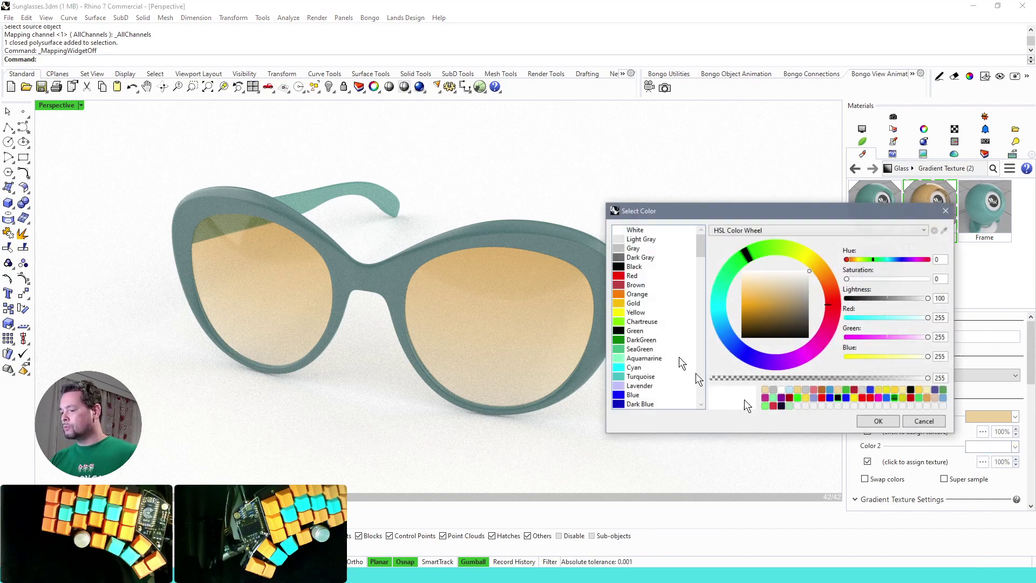
click(730, 329)
click(753, 297)
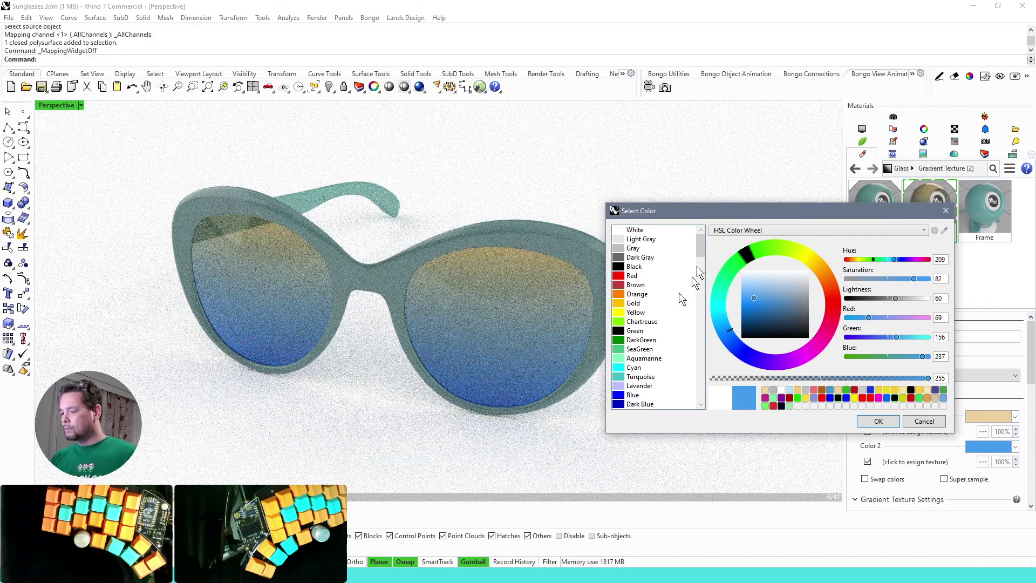
drag(725, 215, 664, 64)
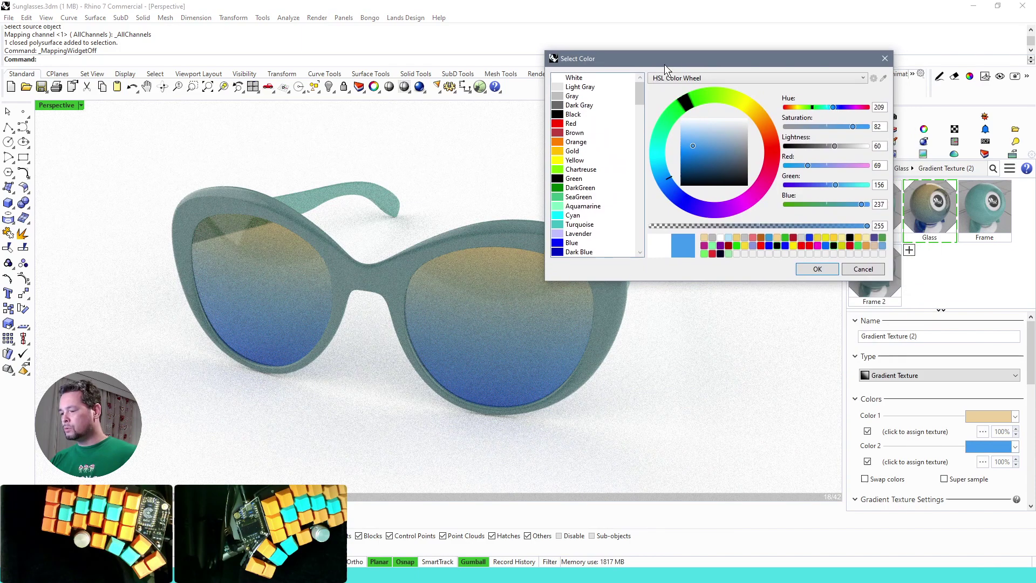
click(688, 151)
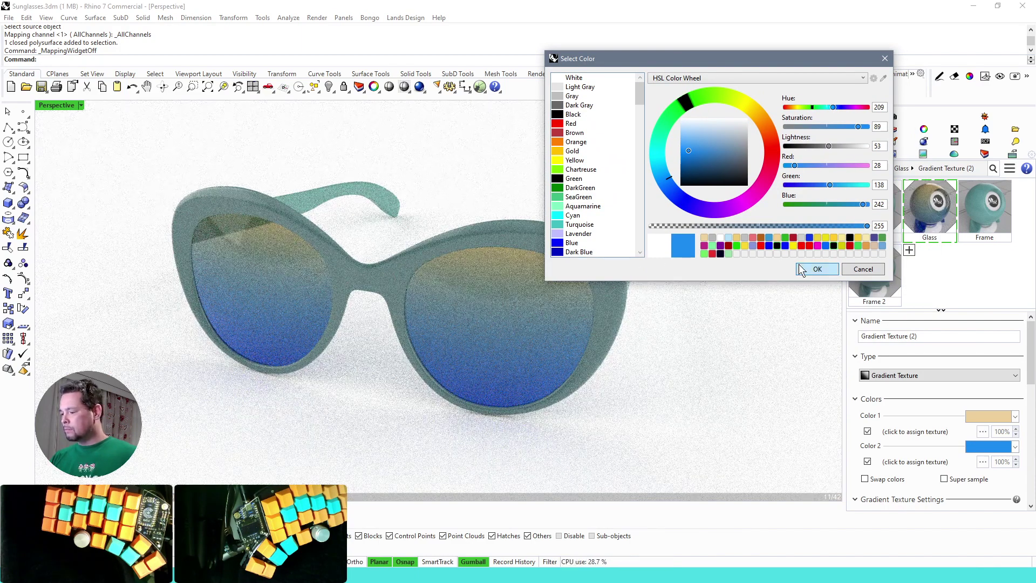
click(803, 270)
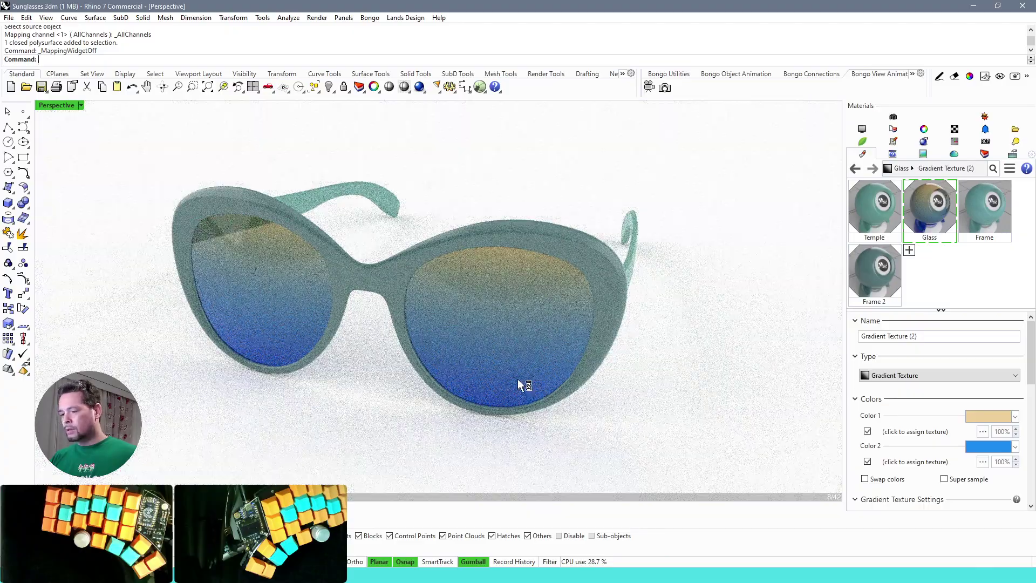
- Darken the second colour to navy (lightness 28, RGB 12, 74, 131)
right_drag(516, 379, 546, 339)
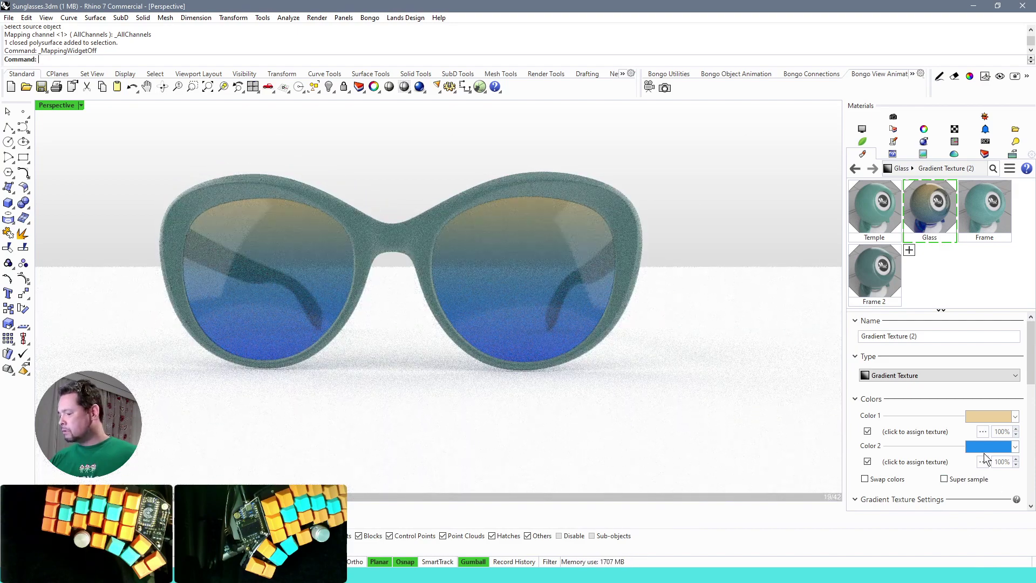
click(989, 447)
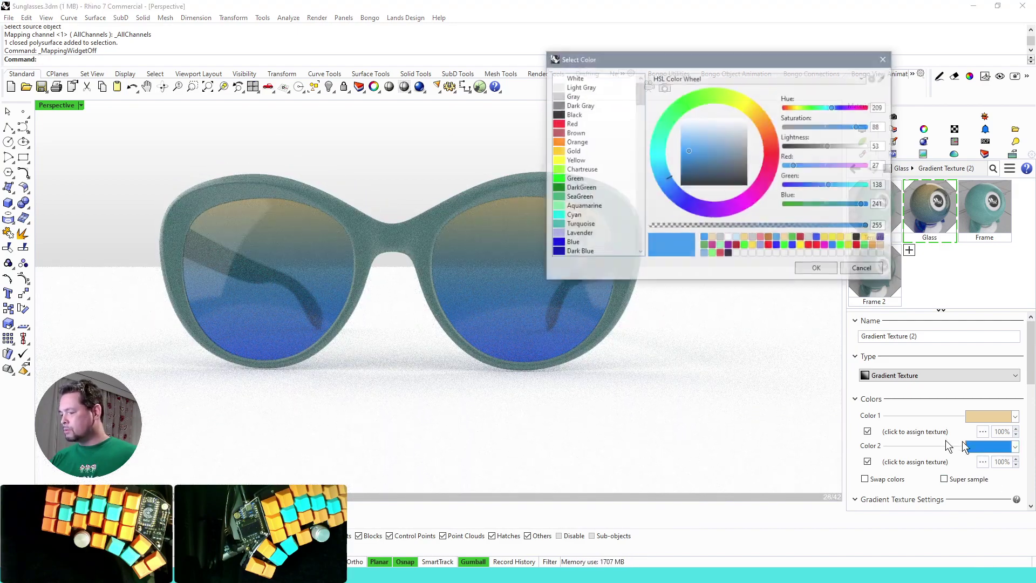
click(692, 167)
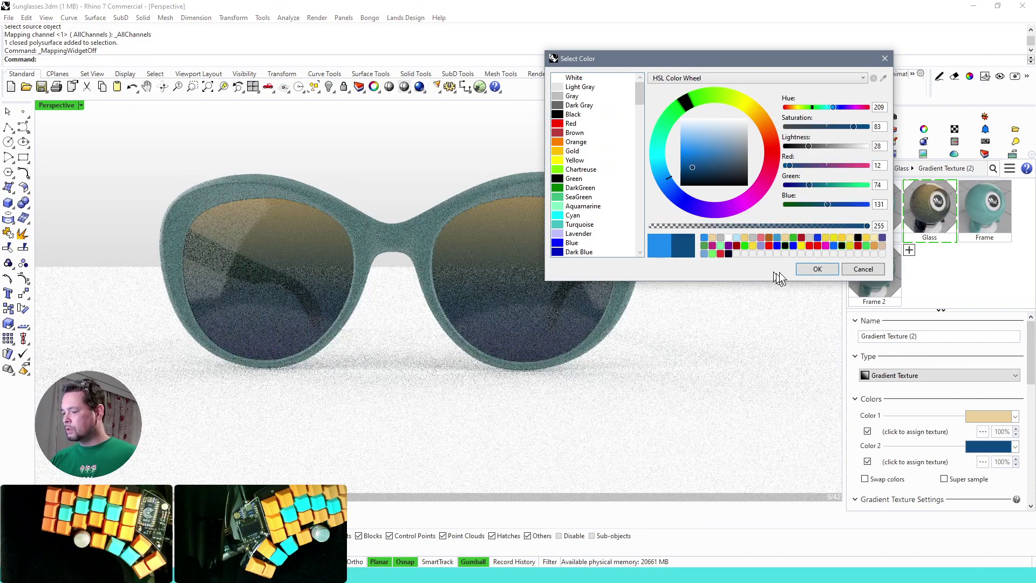
click(817, 269)
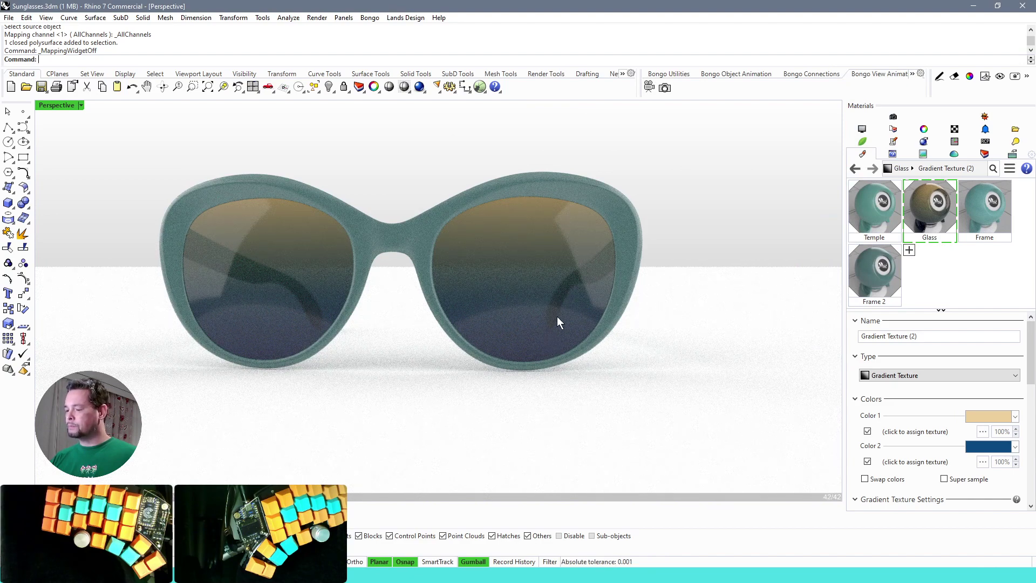
- Change the second gradient colour to pale sky blue (lightness ~87, RGB 196, 224, 250)
click(981, 446)
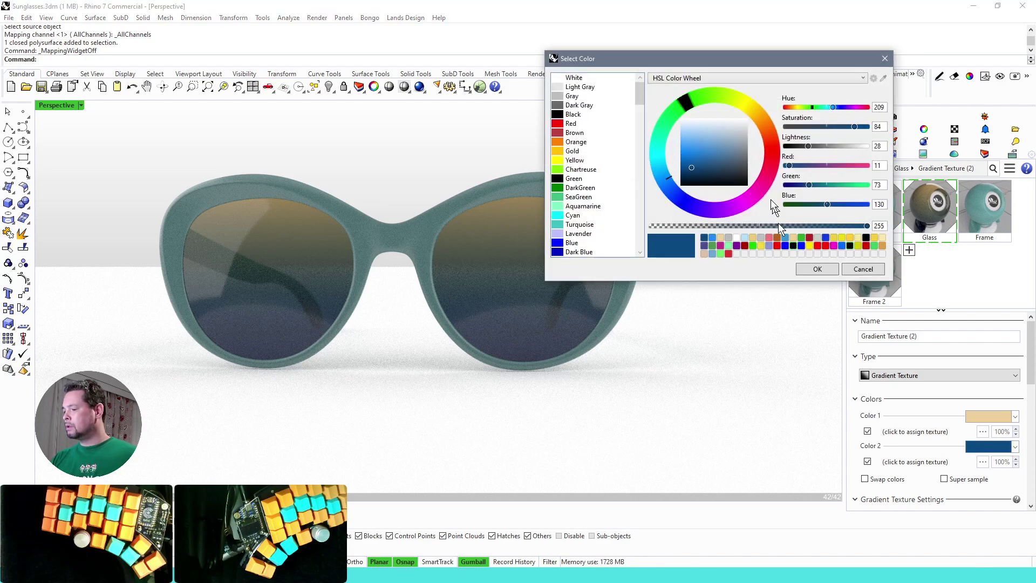
drag(808, 146, 860, 143)
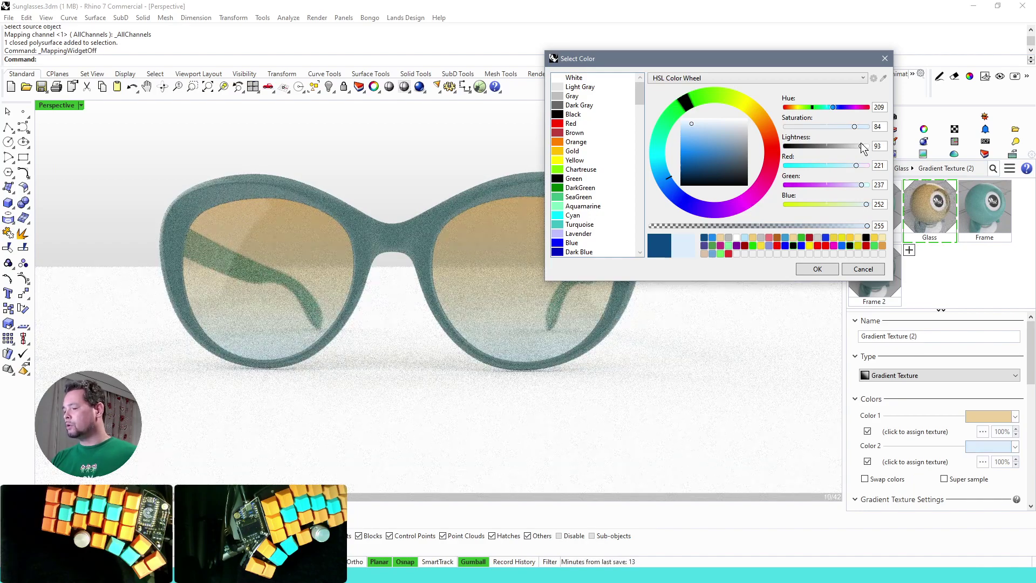
drag(860, 143, 857, 144)
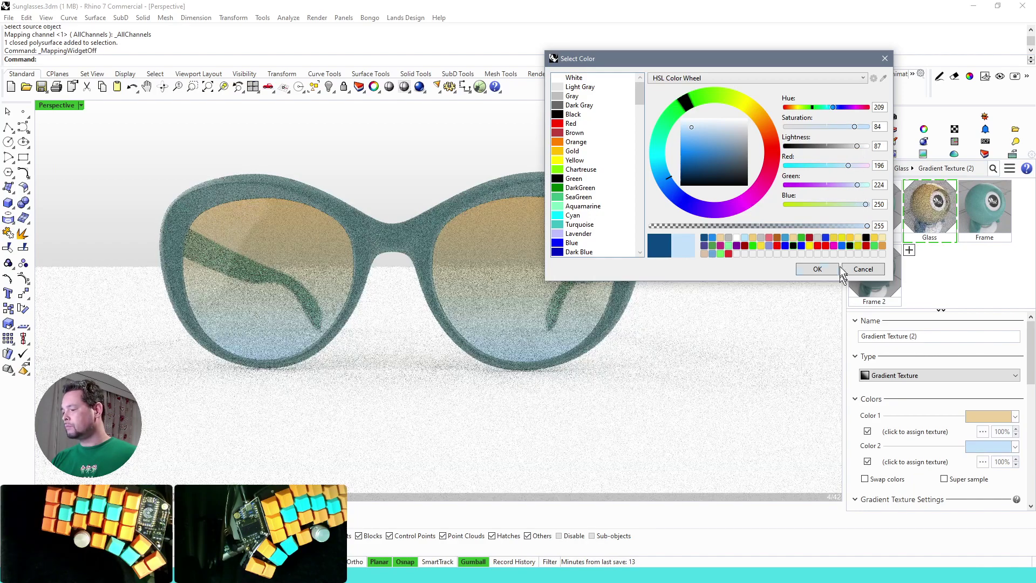
click(815, 268)
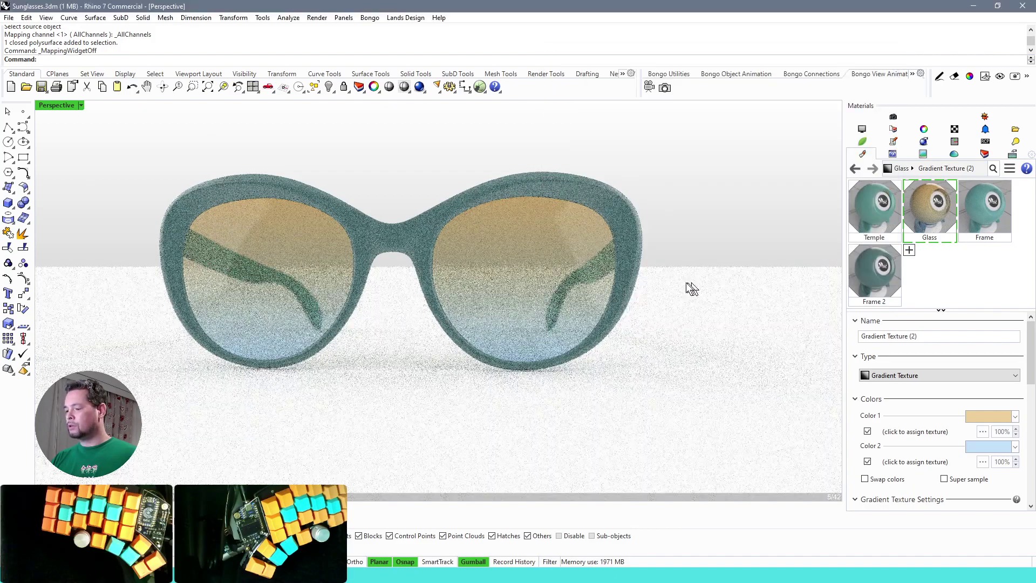
right_drag(691, 288, 658, 300)
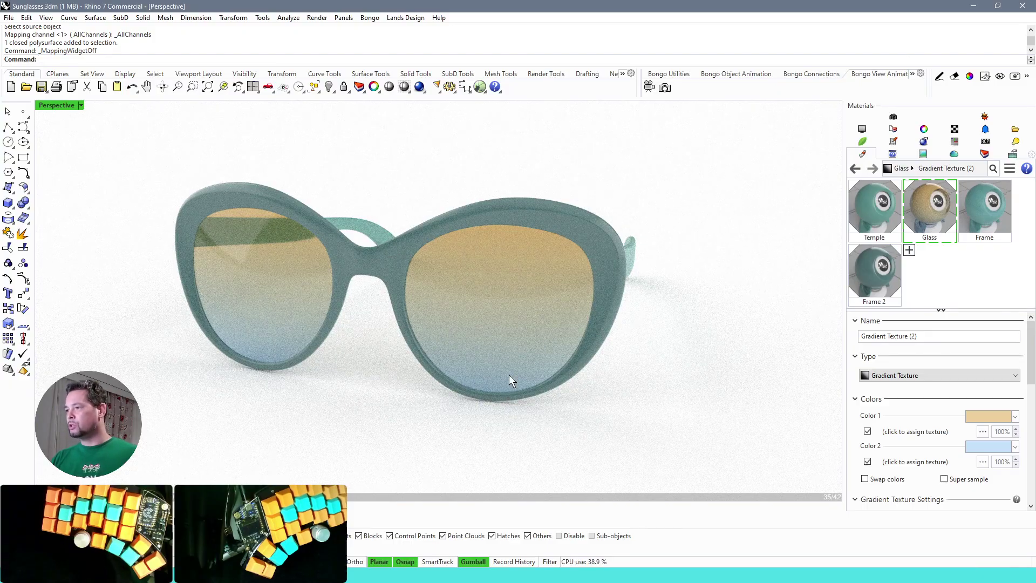
- Return to the Glass material's Gradient Texture and open the Color 1 picker
right_drag(620, 406, 594, 417)
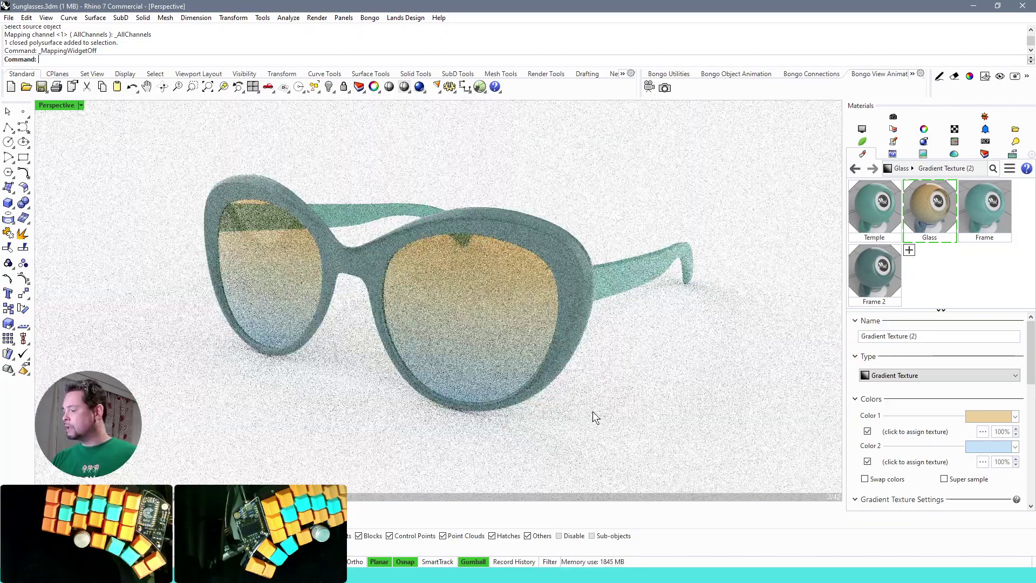
click(934, 230)
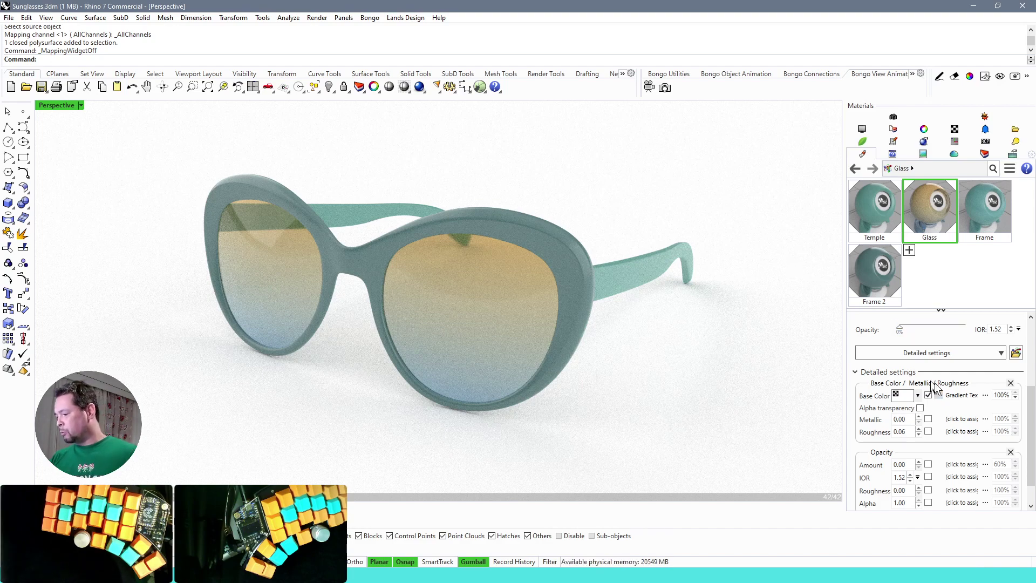
click(950, 396)
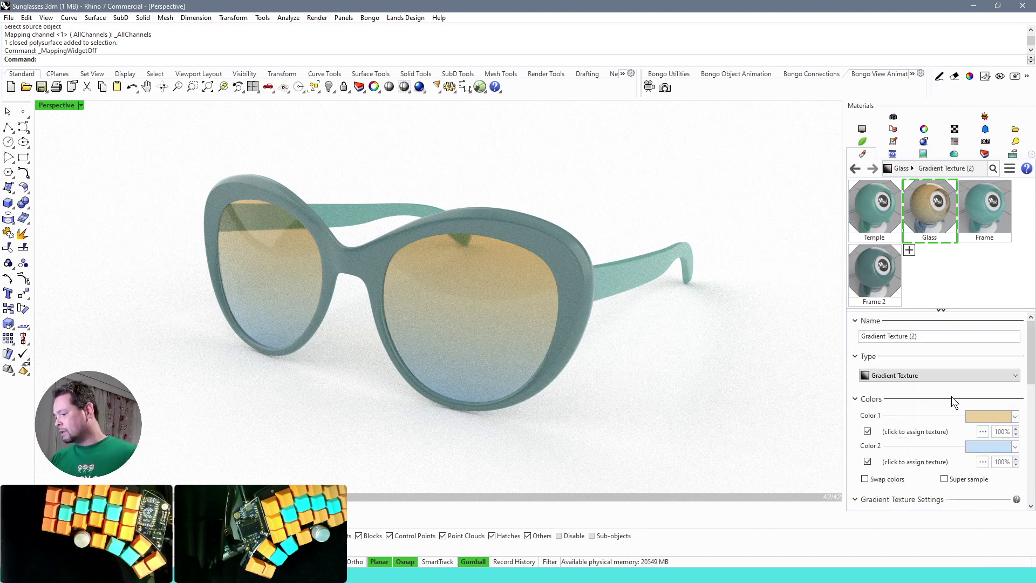
click(984, 415)
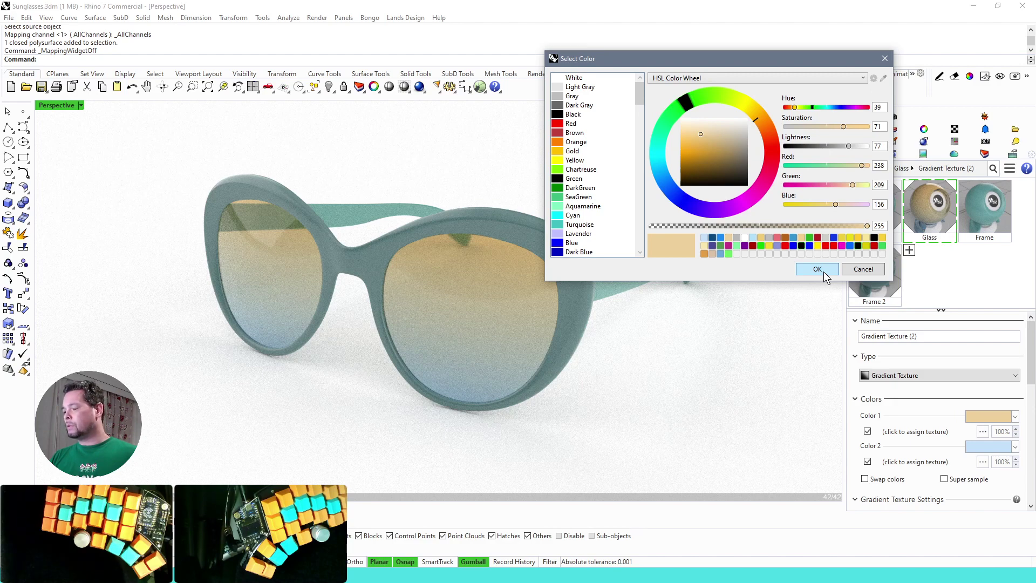
- Set the first gradient colour to a richer gold (saturation 77, lightness 62, RGB 232, 179, 82)
click(696, 144)
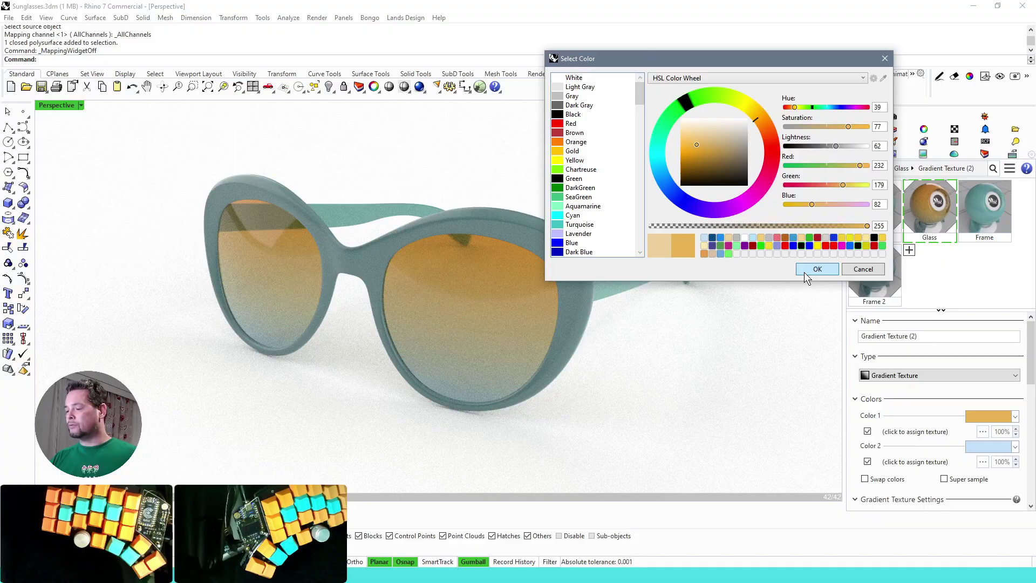
click(817, 269)
mouse_move(702, 301)
right_down()
mouse_move(690, 294)
mouse_move(731, 293)
mouse_move(696, 307)
mouse_move(706, 321)
right_up()
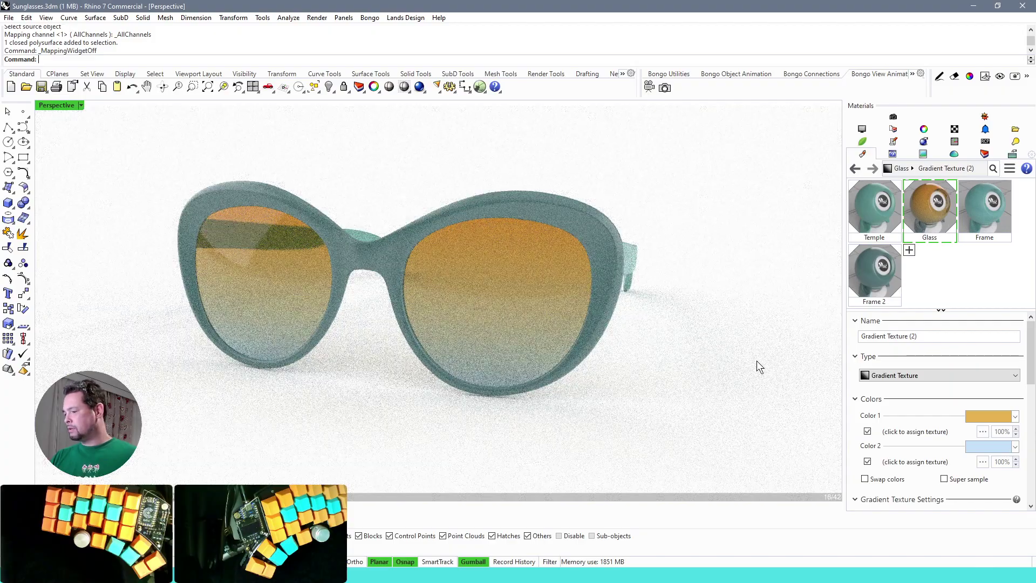
- Orbit to a three-quarter view of the sunglasses with a temple arm raised into view
right_drag(597, 330, 626, 345)
right_drag(568, 370, 649, 373)
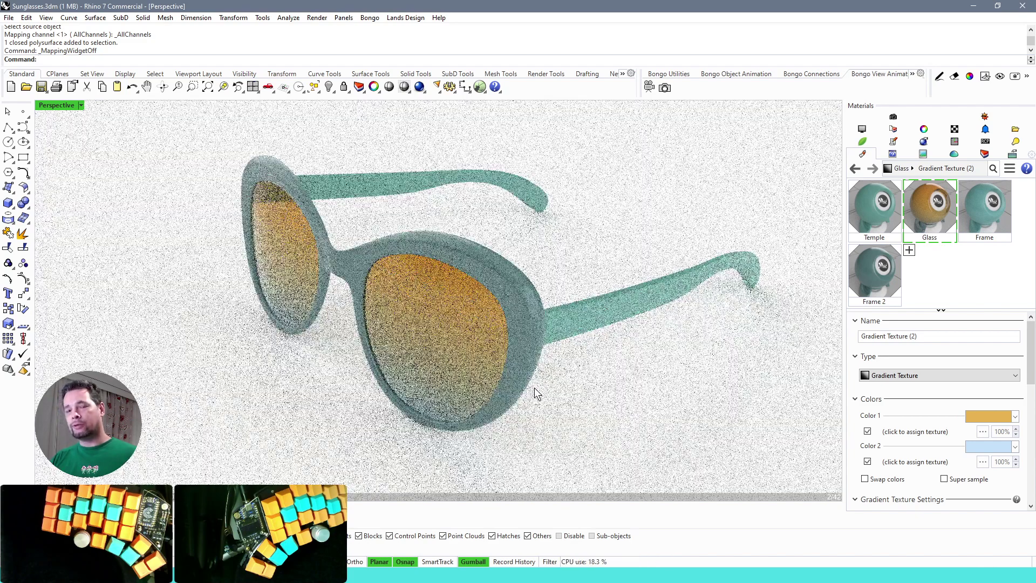